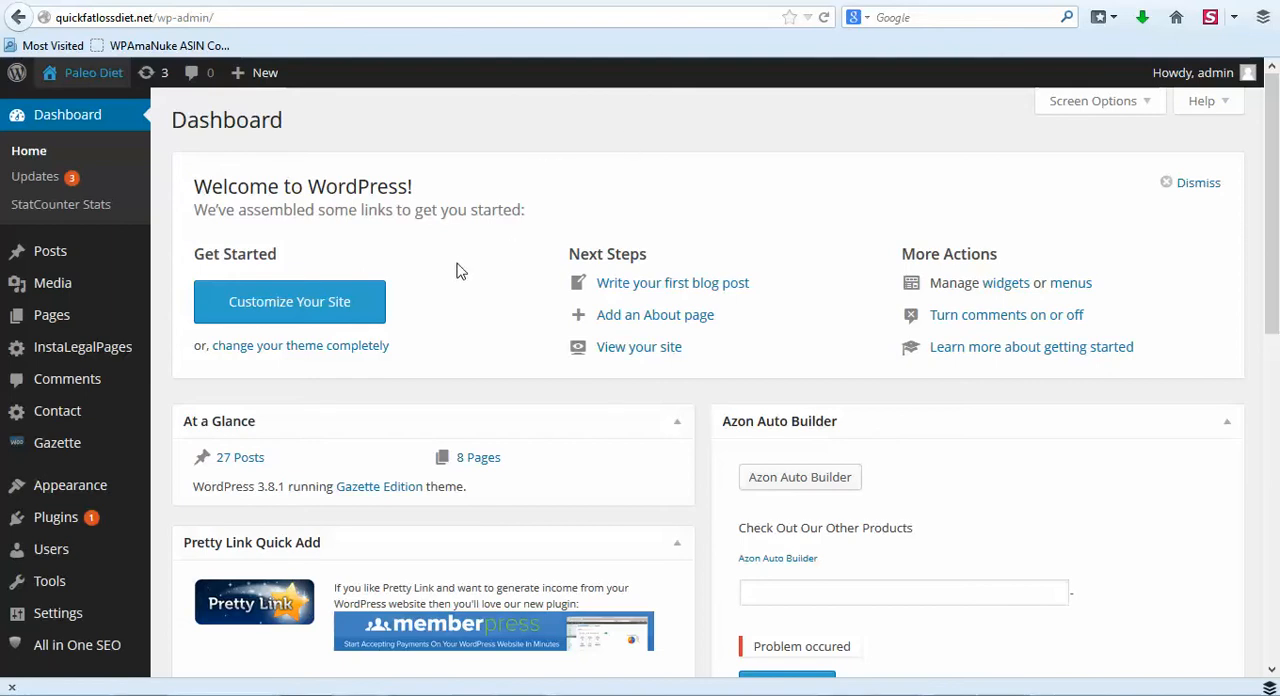
- Open the Pretty Link list of shortened affiliate links from the WordPress dashboard
{"action": "scroll", "coordinate": [466, 268], "scroll_direction": "down", "scroll_amount": 2}
{"action": "scroll", "coordinate": [334, 317], "scroll_direction": "down", "scroll_amount": 5}
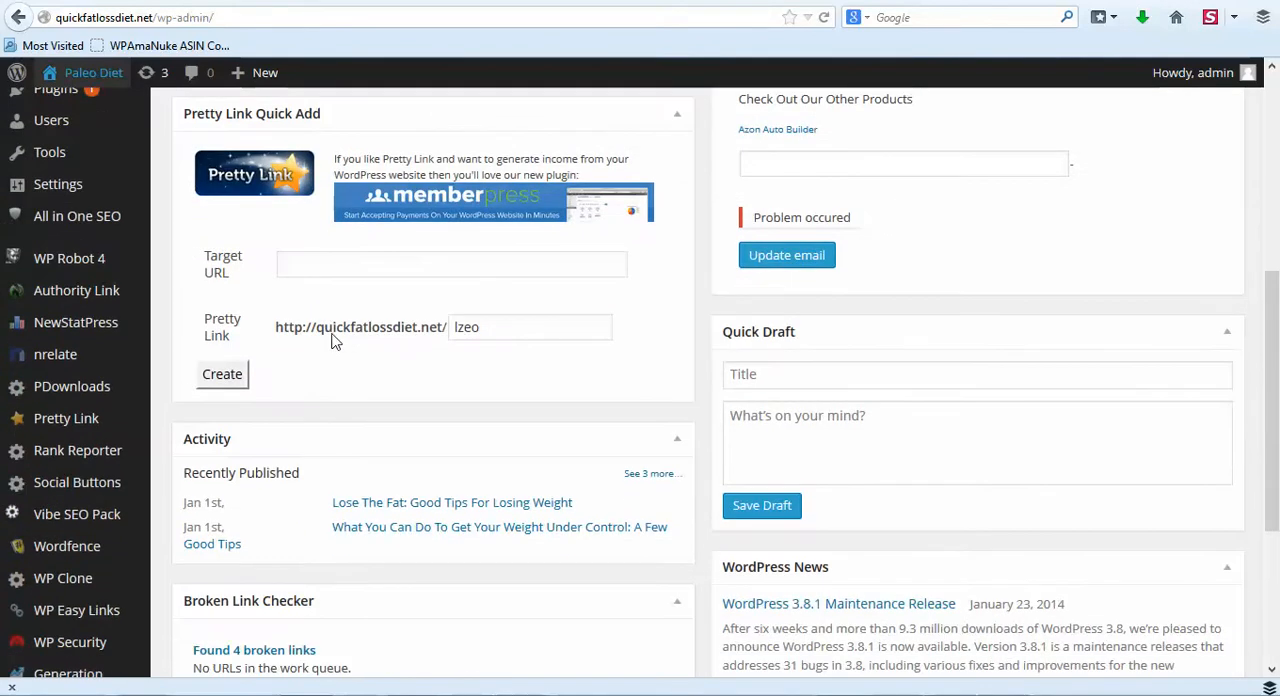
{"action": "scroll", "coordinate": [334, 340], "scroll_direction": "down", "scroll_amount": 2}
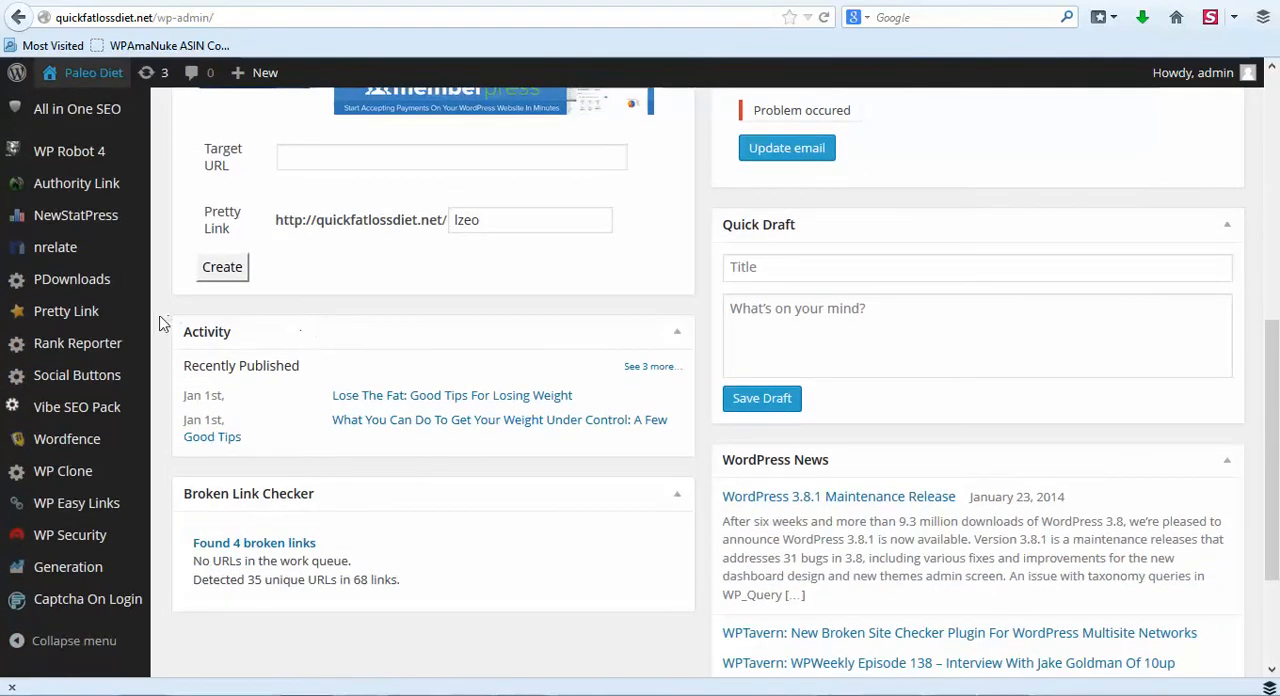
{"action": "left_click", "coordinate": [70, 322]}
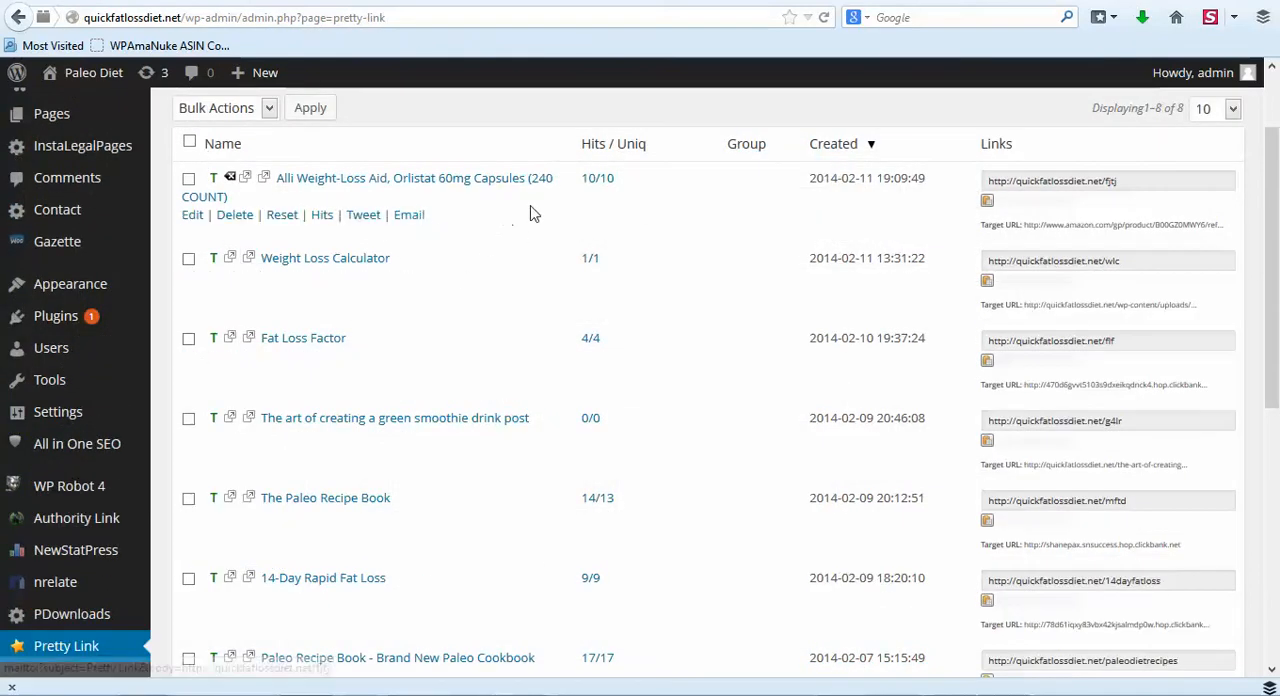
- Examine the hit and unique-click counts of all links in the Pretty Link list
{"action": "scroll", "coordinate": [517, 226], "scroll_direction": "down", "scroll_amount": 2}
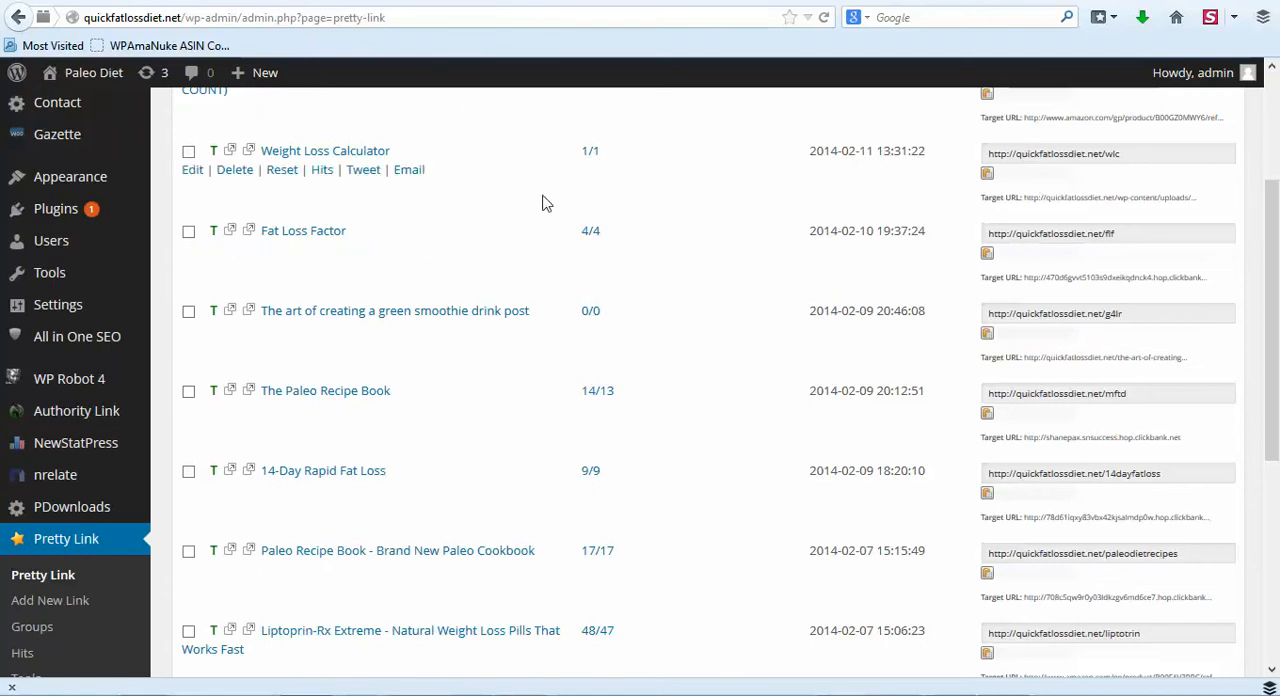
{"action": "scroll", "coordinate": [542, 204], "scroll_direction": "down", "scroll_amount": 2}
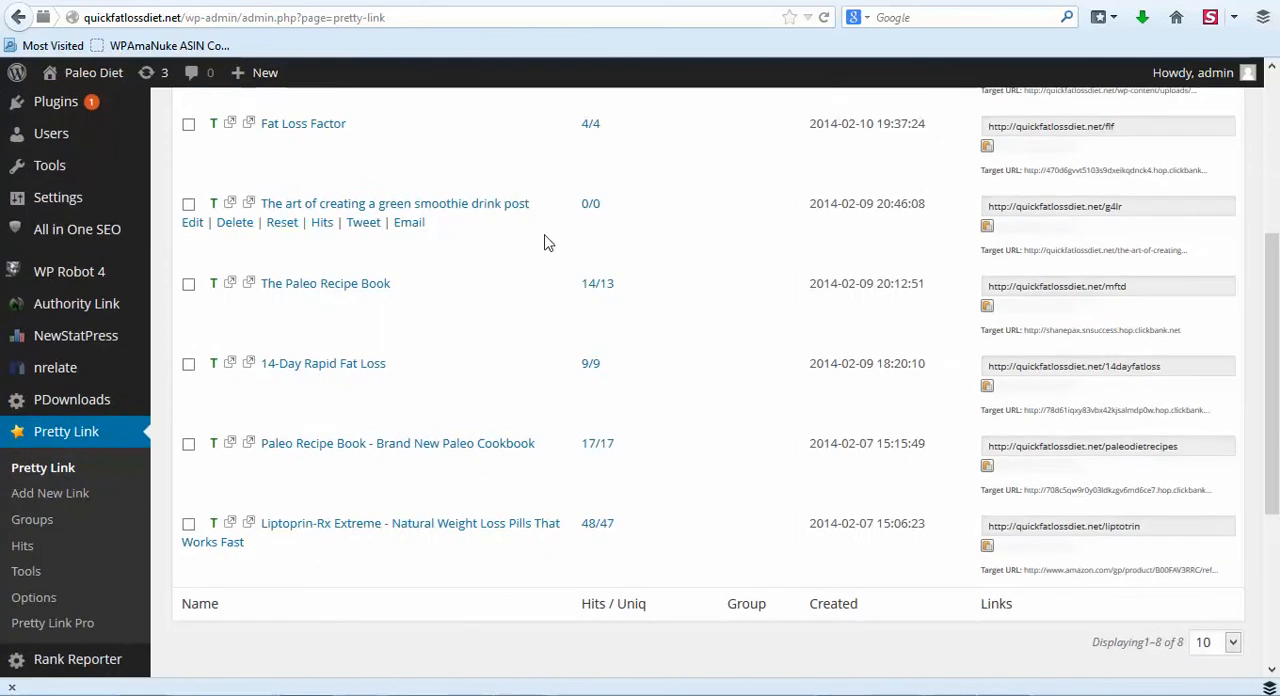
{"action": "scroll", "coordinate": [490, 269], "scroll_direction": "down", "scroll_amount": 2}
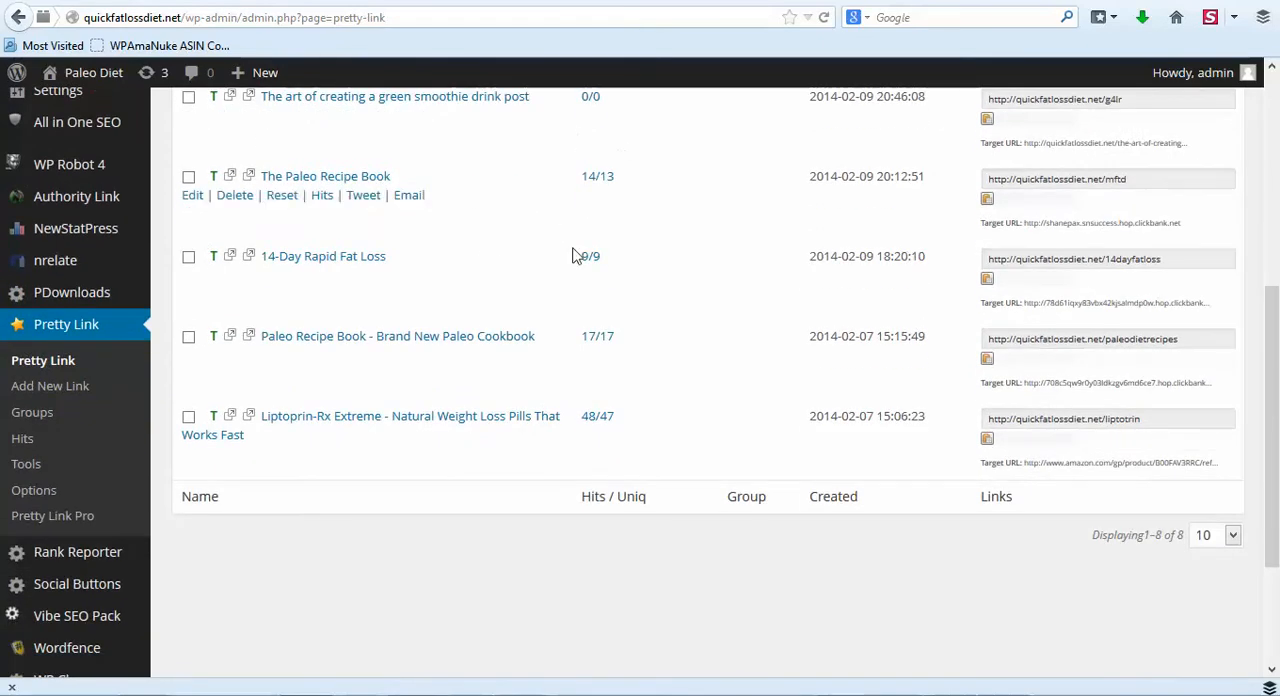
{"action": "scroll", "coordinate": [652, 305], "scroll_direction": "down", "scroll_amount": 2}
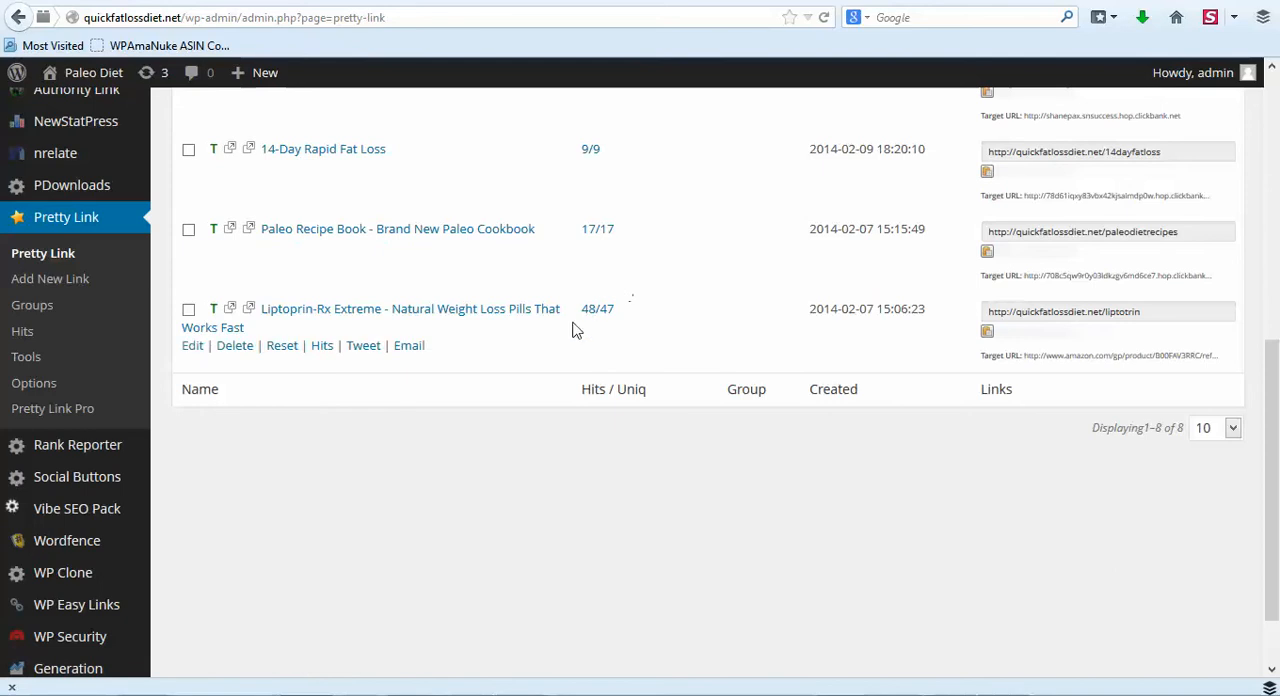
{"action": "scroll", "coordinate": [650, 325], "scroll_direction": "up", "scroll_amount": 4}
{"action": "scroll", "coordinate": [655, 320], "scroll_direction": "up", "scroll_amount": 2}
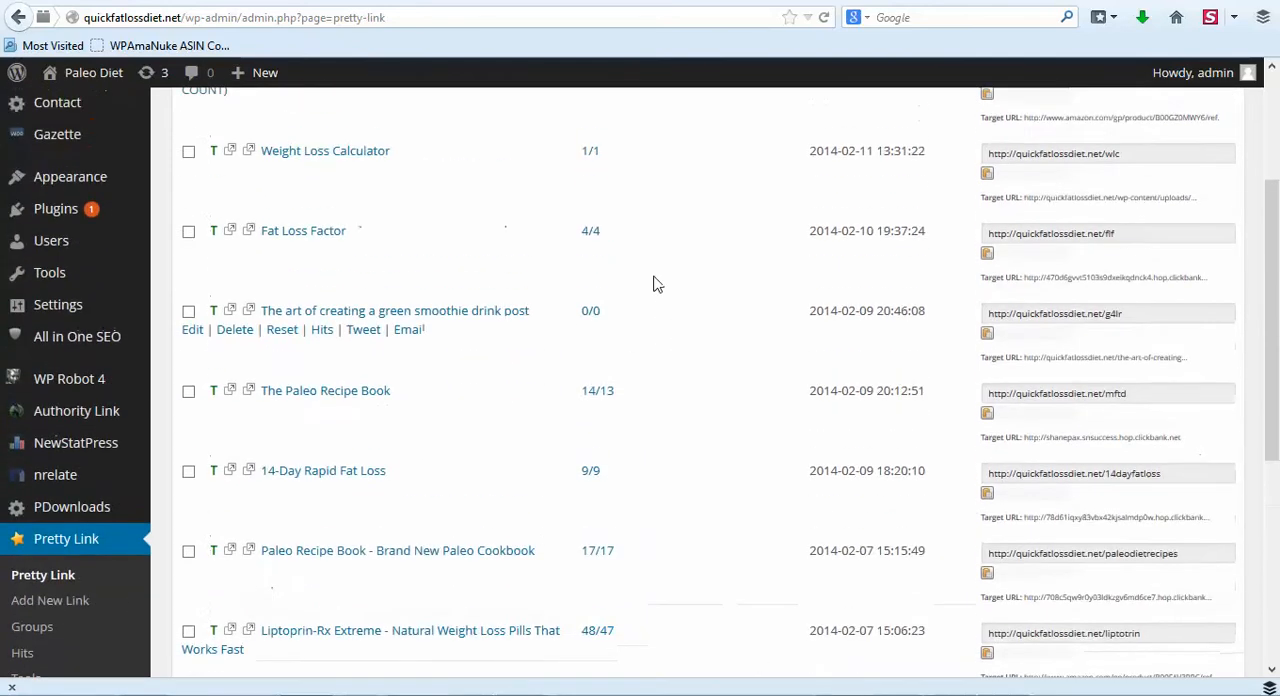
{"action": "scroll", "coordinate": [654, 340], "scroll_direction": "down", "scroll_amount": 3}
{"action": "scroll", "coordinate": [638, 270], "scroll_direction": "up", "scroll_amount": 3}
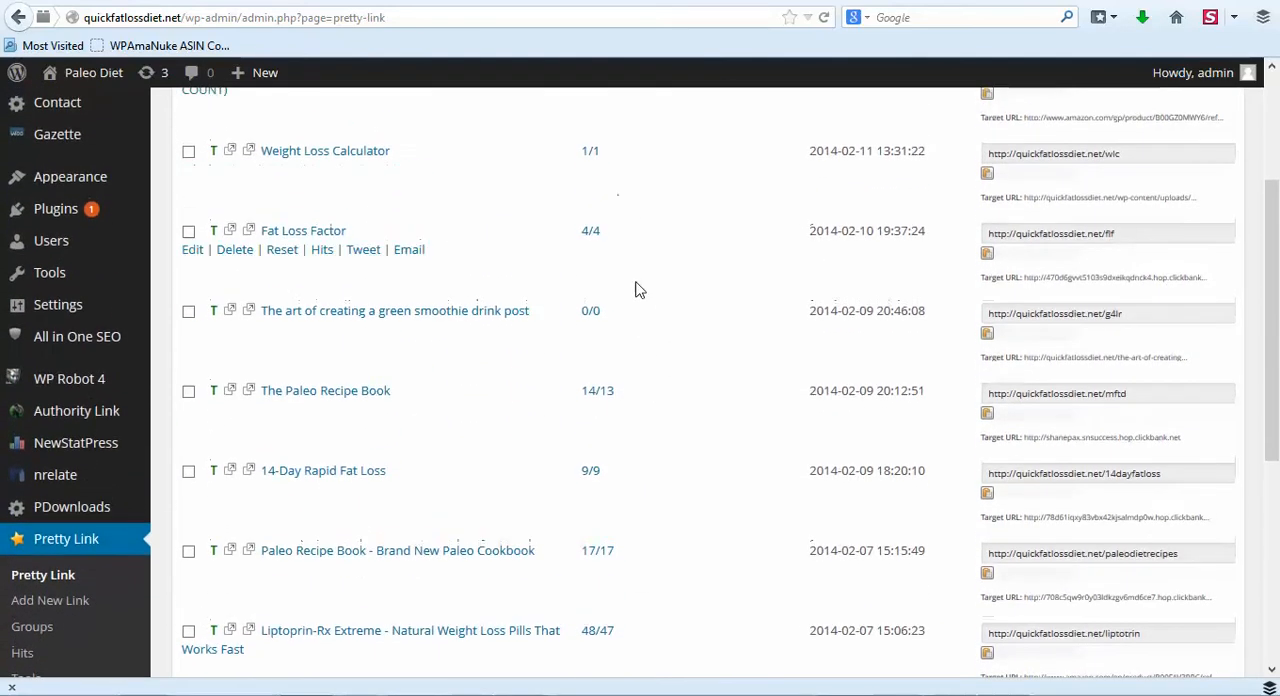
{"action": "scroll", "coordinate": [620, 249], "scroll_direction": "down", "scroll_amount": 2}
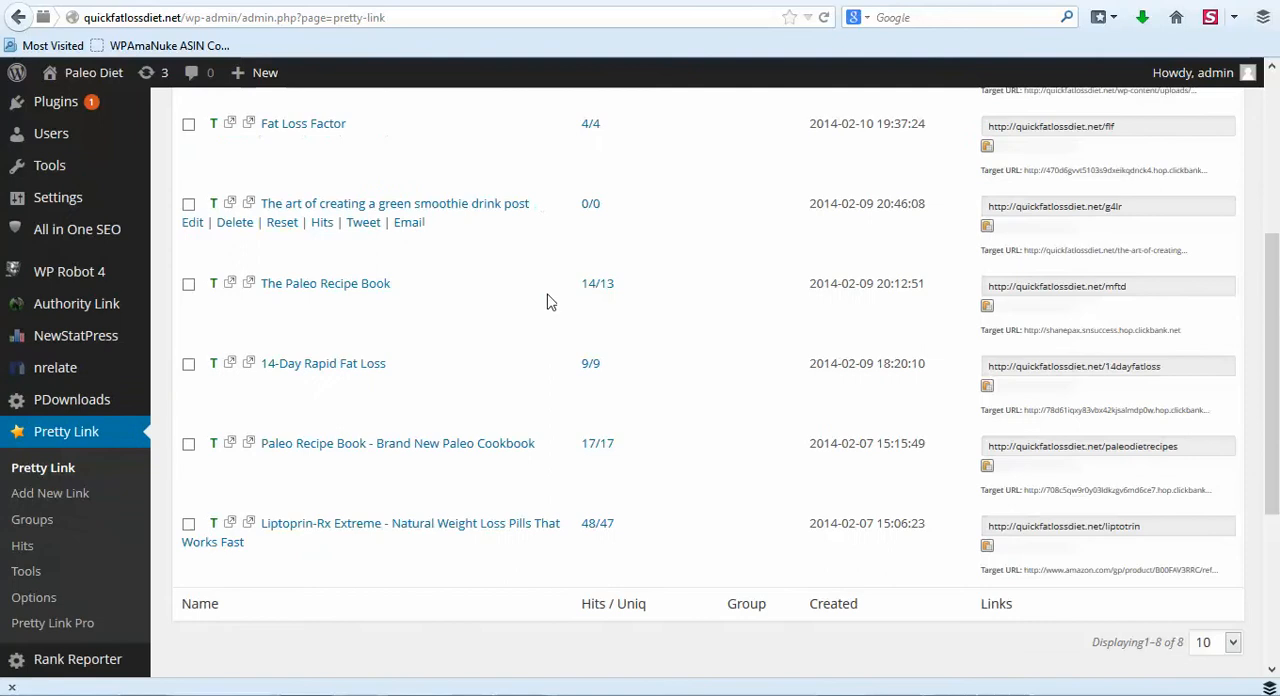
{"action": "scroll", "coordinate": [498, 280], "scroll_direction": "down", "scroll_amount": 2}
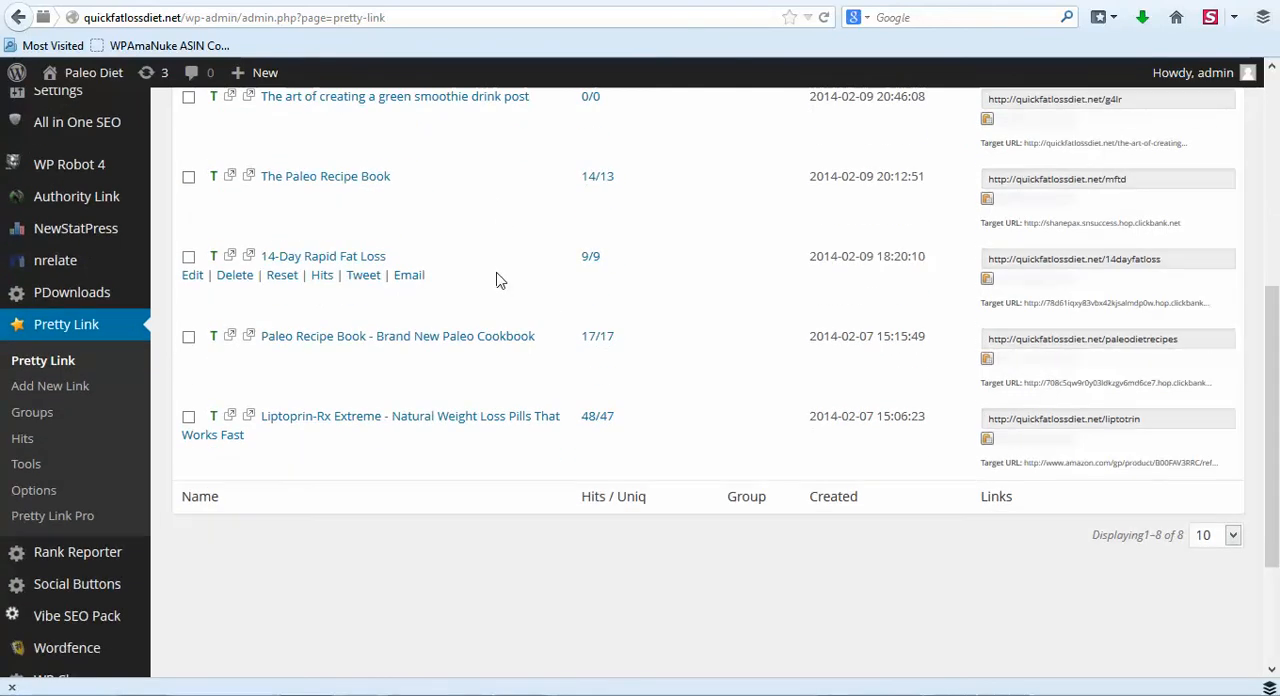
{"action": "scroll", "coordinate": [470, 310], "scroll_direction": "down", "scroll_amount": 2}
- Open the NewStatPress Overview page with the site's visitor statistics
{"action": "mouse_move", "coordinate": [78, 465]}
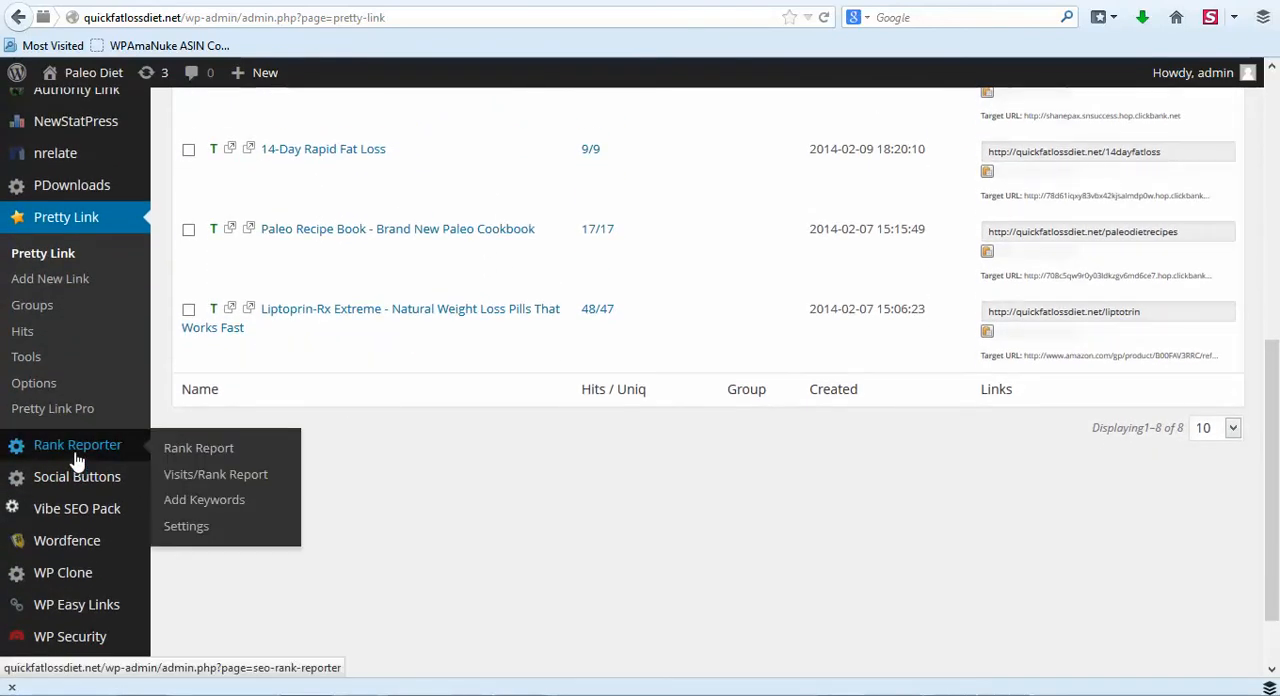
{"action": "scroll", "coordinate": [50, 455], "scroll_direction": "down", "scroll_amount": 2}
{"action": "scroll", "coordinate": [34, 451], "scroll_direction": "up", "scroll_amount": 6}
{"action": "mouse_move", "coordinate": [20, 358]}
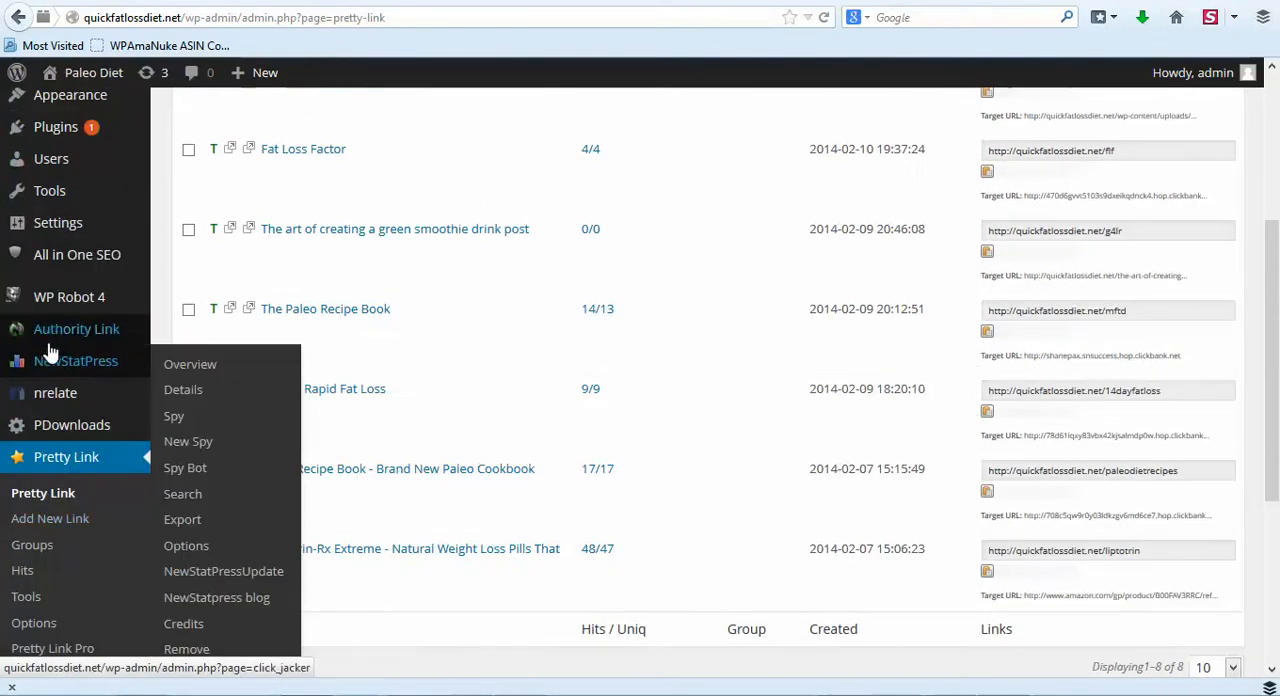
{"action": "left_click", "coordinate": [190, 366]}
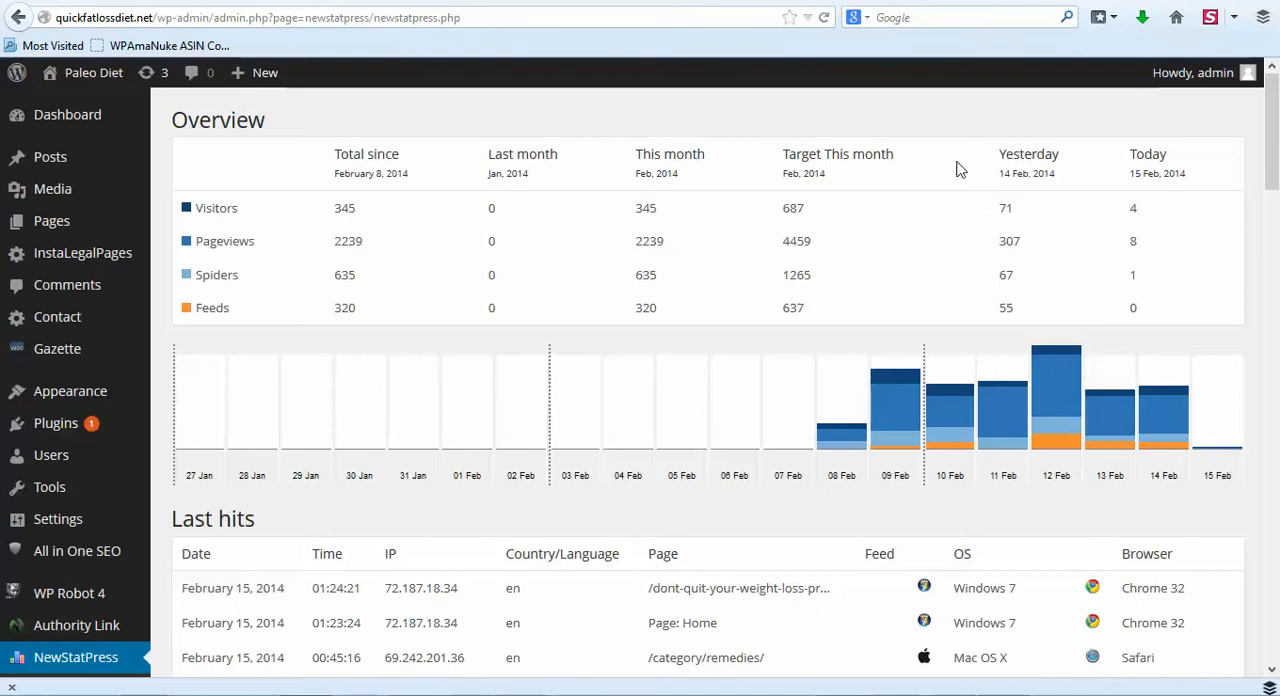
- Review the visitor and pageview totals, the daily traffic chart and the last hits in the statistics overview
{"action": "scroll", "coordinate": [957, 168], "scroll_direction": "down", "scroll_amount": 3}
{"action": "scroll", "coordinate": [957, 168], "scroll_direction": "up", "scroll_amount": 3}
{"action": "scroll", "coordinate": [446, 210], "scroll_direction": "down", "scroll_amount": 2}
{"action": "scroll", "coordinate": [446, 210], "scroll_direction": "up", "scroll_amount": 2}
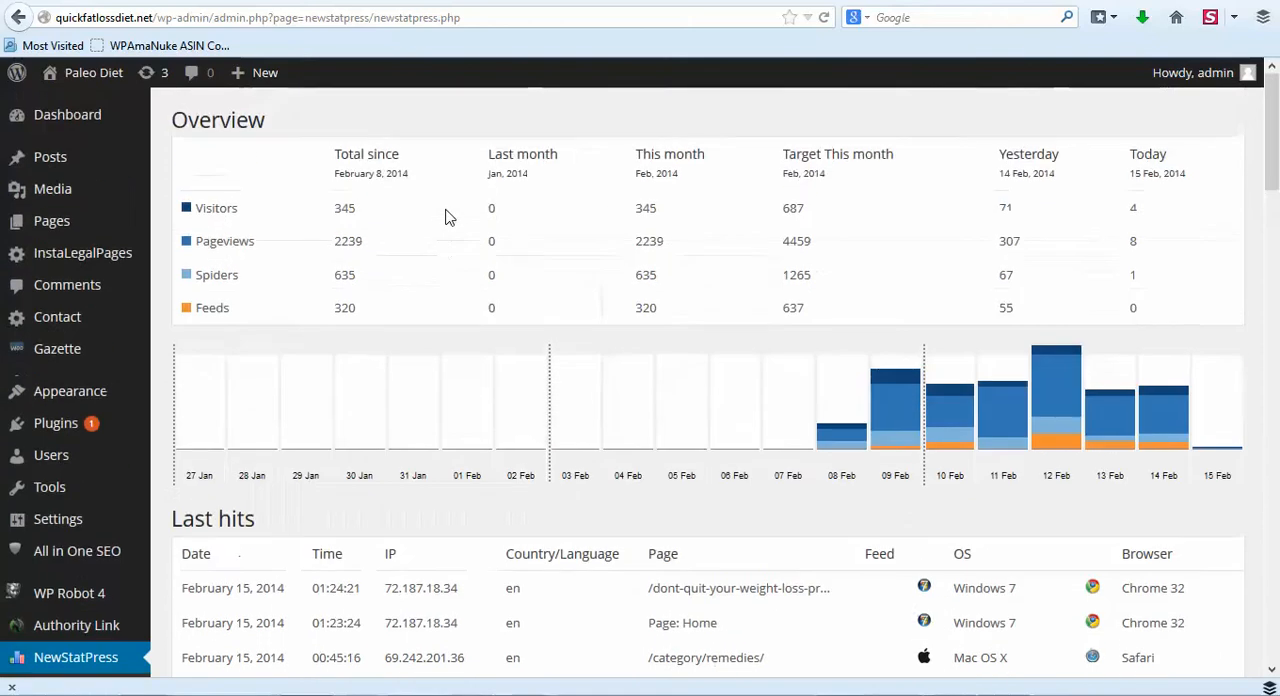
{"action": "scroll", "coordinate": [446, 210], "scroll_direction": "down", "scroll_amount": 3}
{"action": "scroll", "coordinate": [446, 218], "scroll_direction": "down", "scroll_amount": 4}
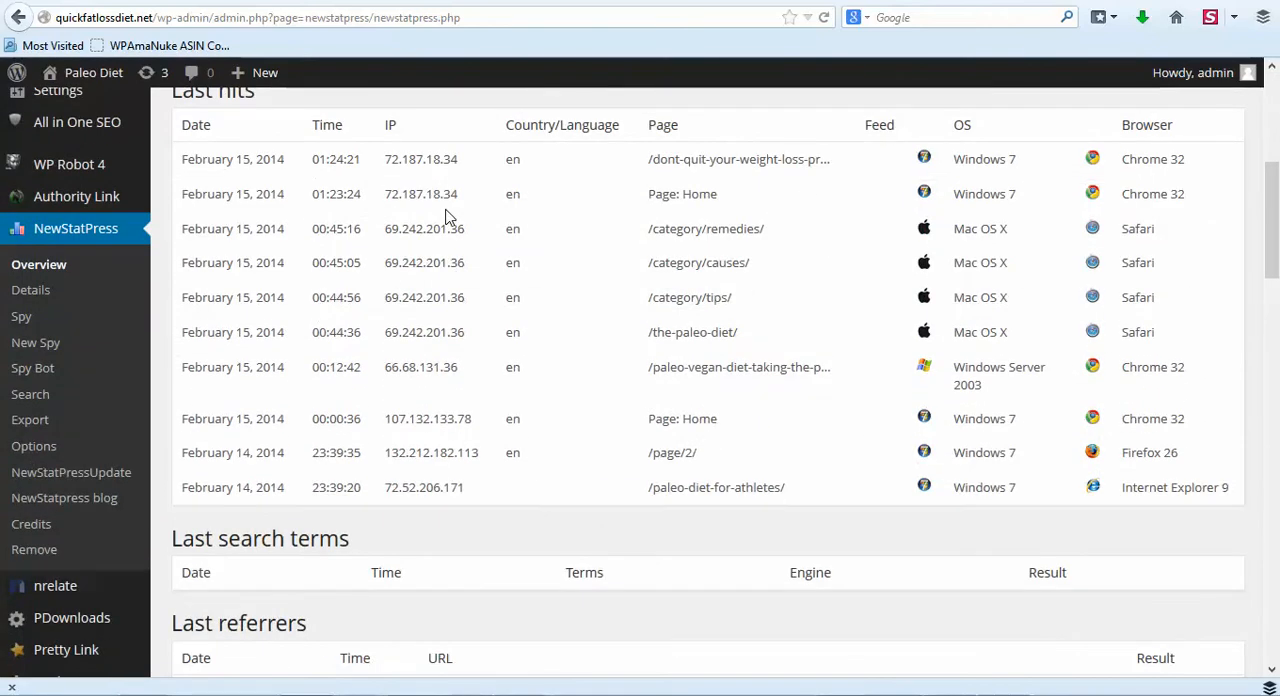
- Examine the last search terms, referrers, agents and visited pages in the statistics overview
{"action": "scroll", "coordinate": [446, 218], "scroll_direction": "down", "scroll_amount": 4}
{"action": "scroll", "coordinate": [446, 216], "scroll_direction": "down", "scroll_amount": 3}
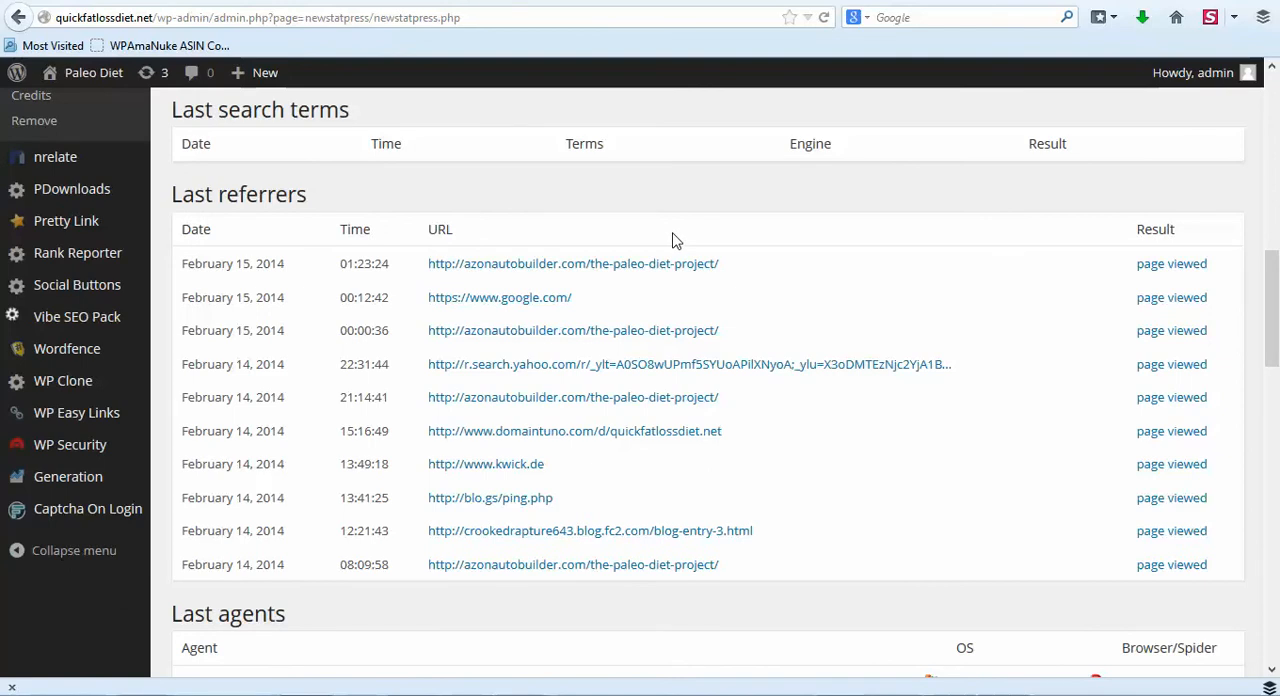
{"action": "scroll", "coordinate": [671, 240], "scroll_direction": "down", "scroll_amount": 5}
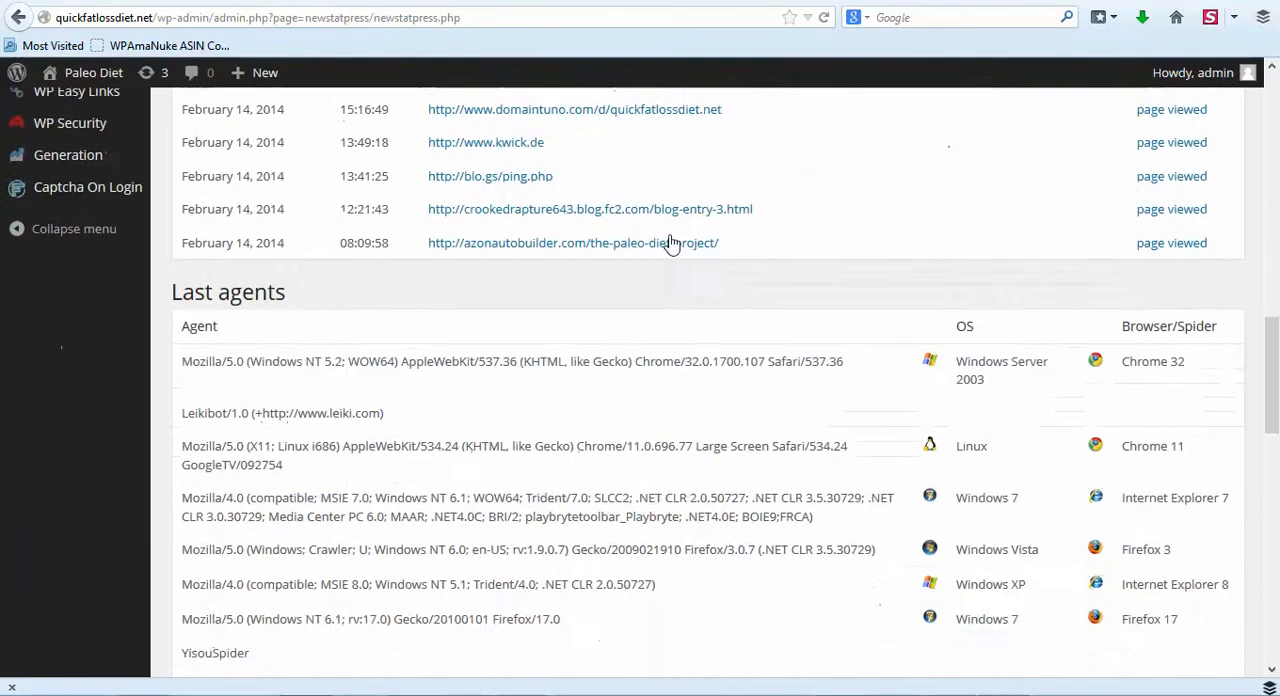
{"action": "scroll", "coordinate": [671, 244], "scroll_direction": "down", "scroll_amount": 5}
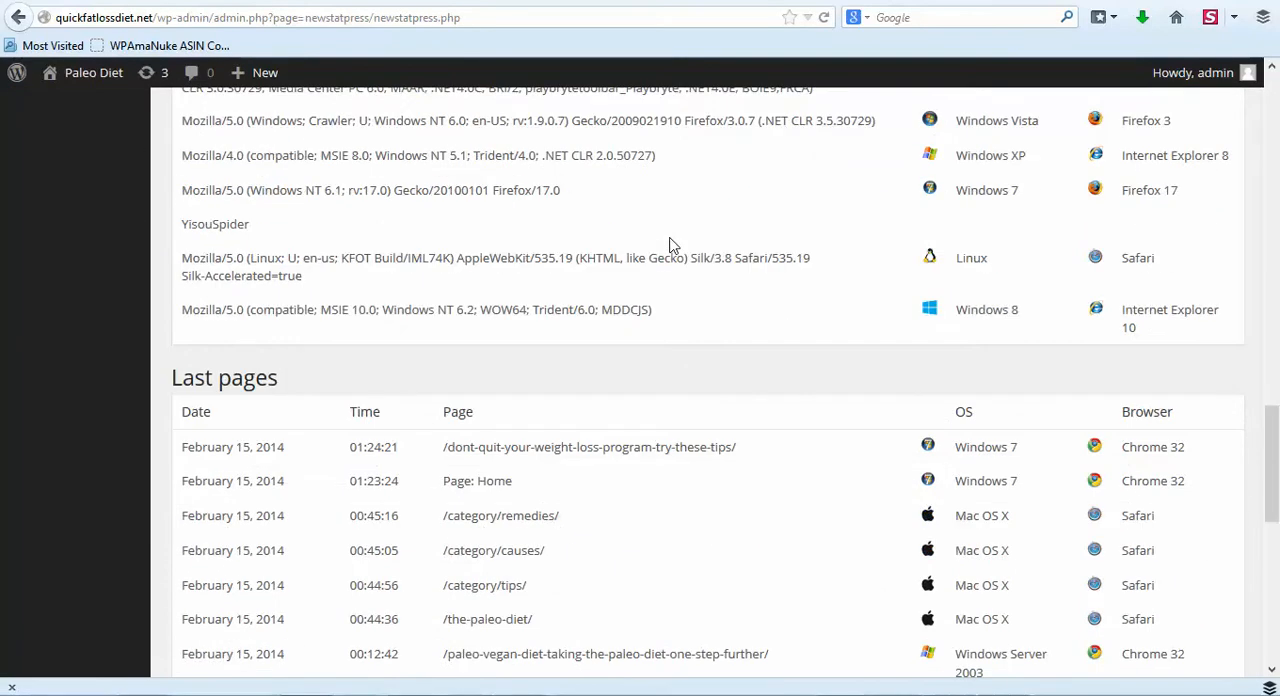
{"action": "scroll", "coordinate": [671, 244], "scroll_direction": "up", "scroll_amount": 2}
{"action": "scroll", "coordinate": [671, 244], "scroll_direction": "down", "scroll_amount": 3}
{"action": "scroll", "coordinate": [671, 244], "scroll_direction": "down", "scroll_amount": 1}
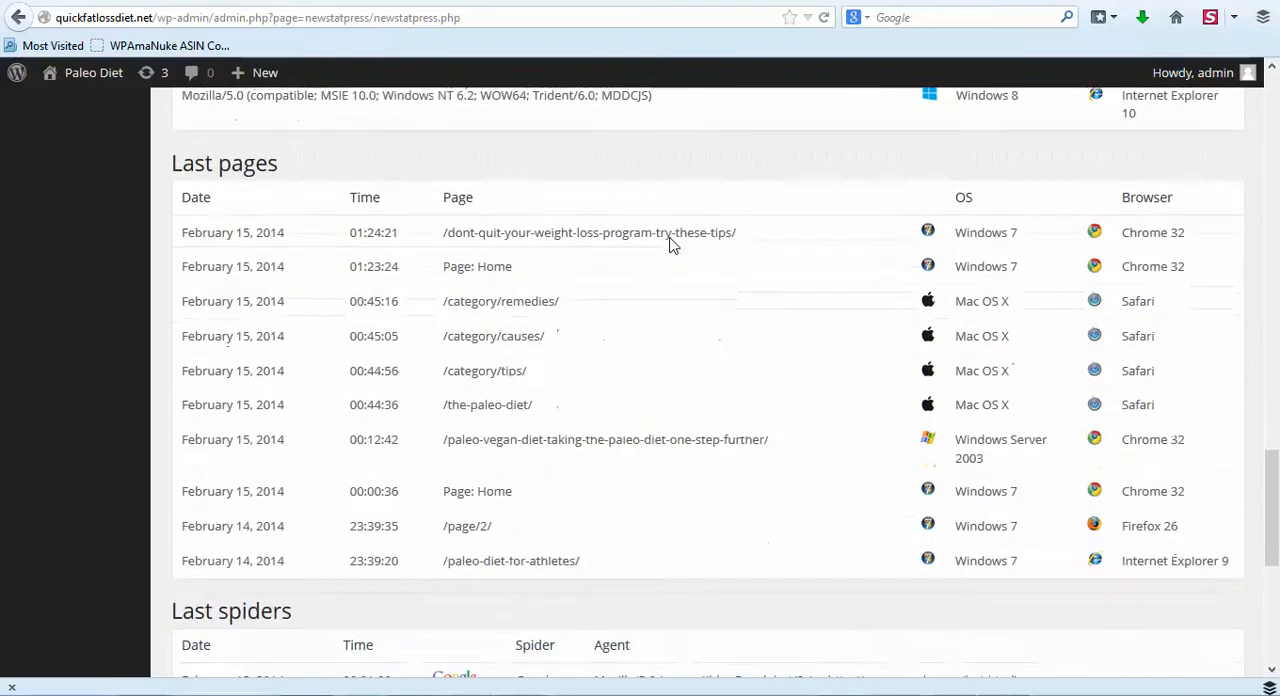
{"action": "scroll", "coordinate": [671, 244], "scroll_direction": "up", "scroll_amount": 10}
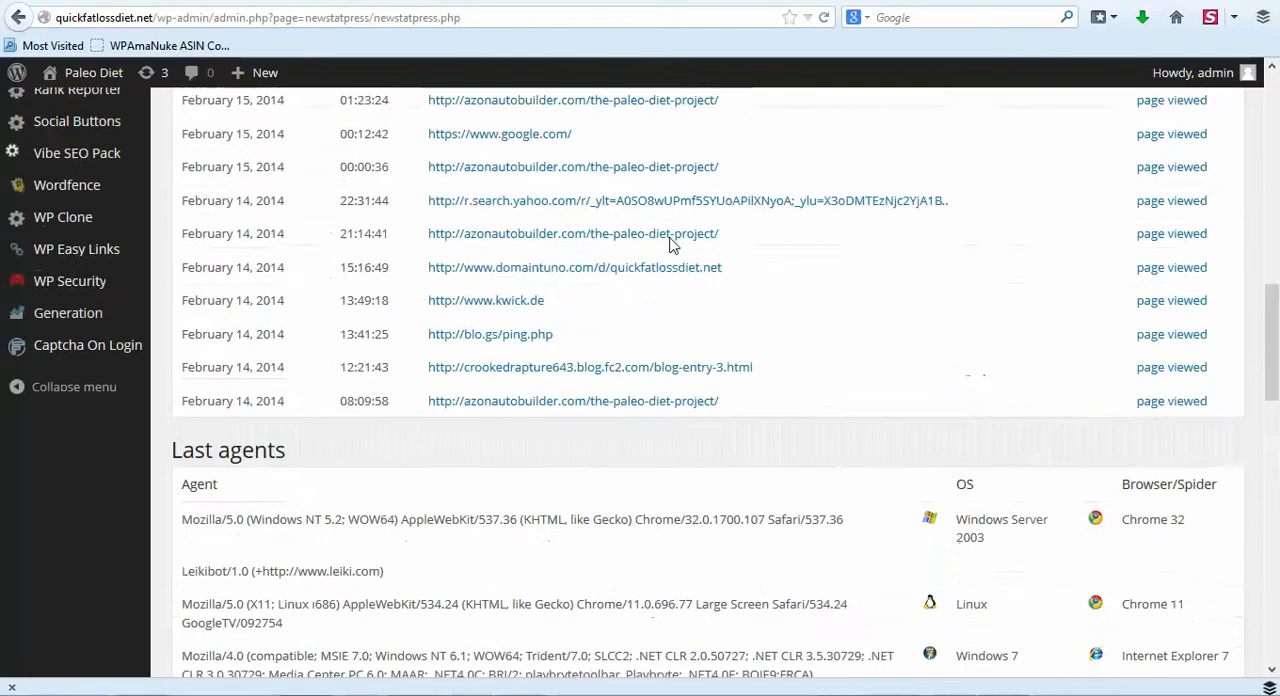
{"action": "scroll", "coordinate": [671, 244], "scroll_direction": "up", "scroll_amount": 3}
{"action": "scroll", "coordinate": [674, 243], "scroll_direction": "down", "scroll_amount": 2}
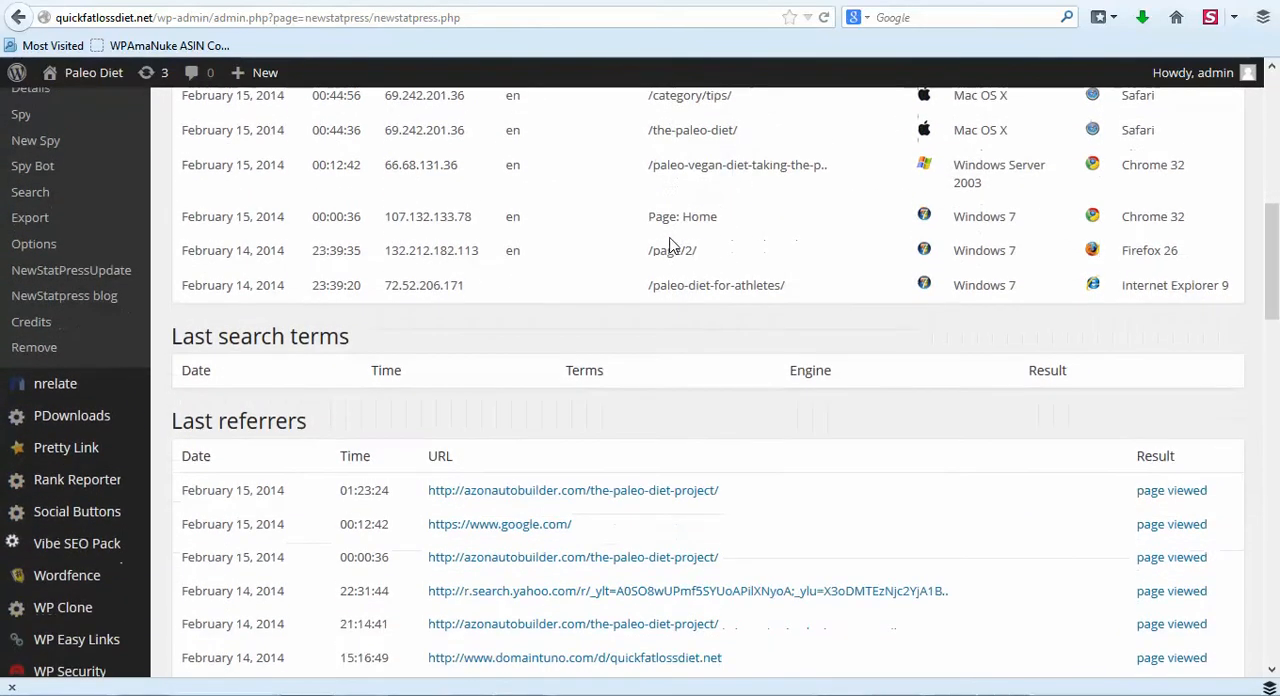
- Open the Rank Reporter's rank report and review the tracked keywords with their URLs and current ranks
{"action": "scroll", "coordinate": [580, 275], "scroll_direction": "down", "scroll_amount": 1}
{"action": "mouse_move", "coordinate": [104, 477]}
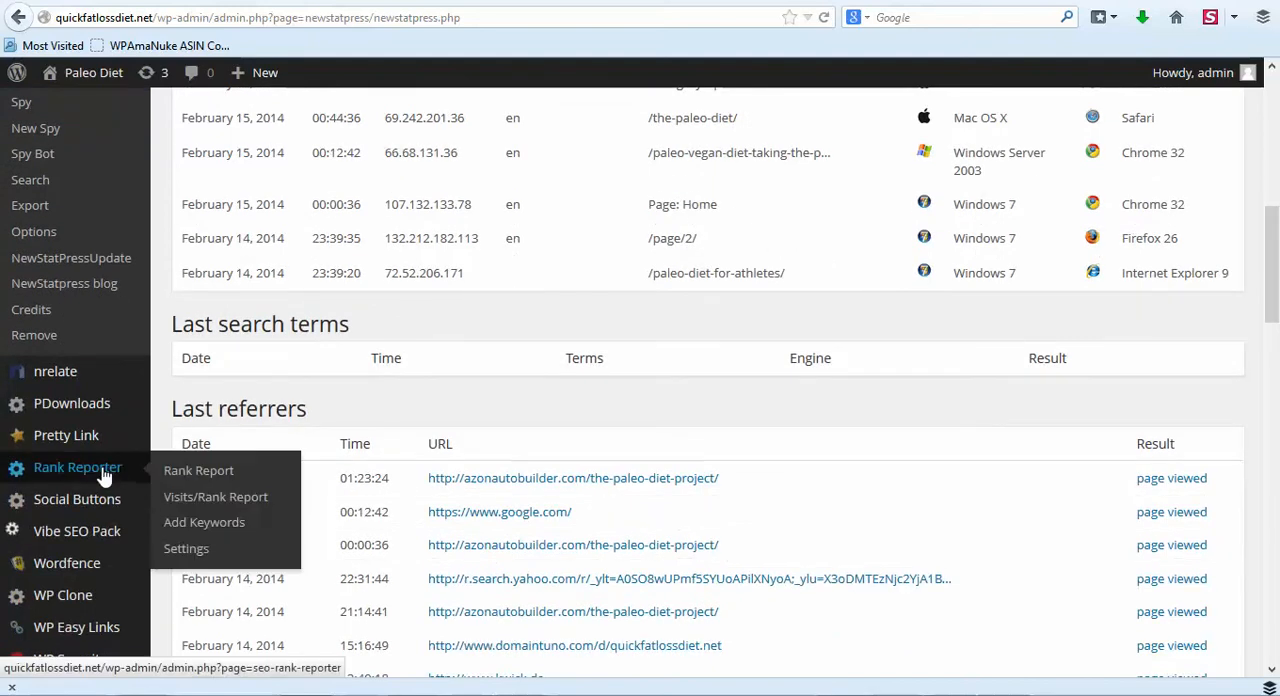
{"action": "left_click", "coordinate": [117, 480]}
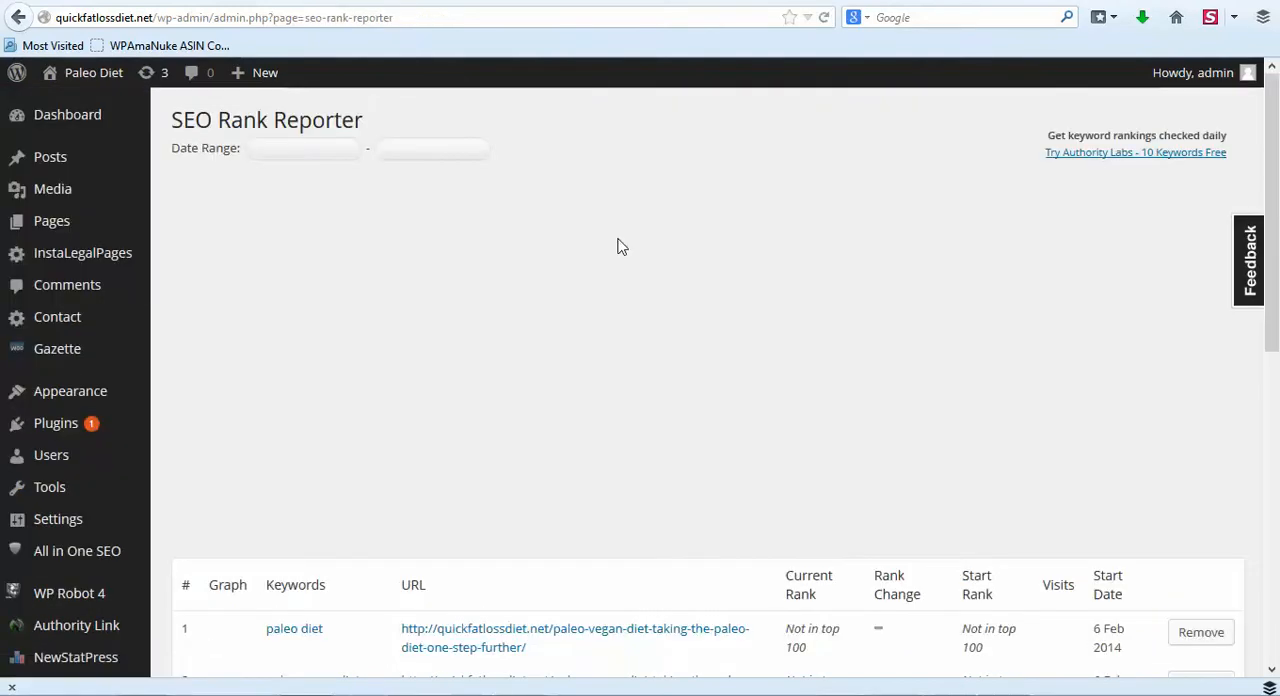
{"action": "scroll", "coordinate": [620, 245], "scroll_direction": "down", "scroll_amount": 5}
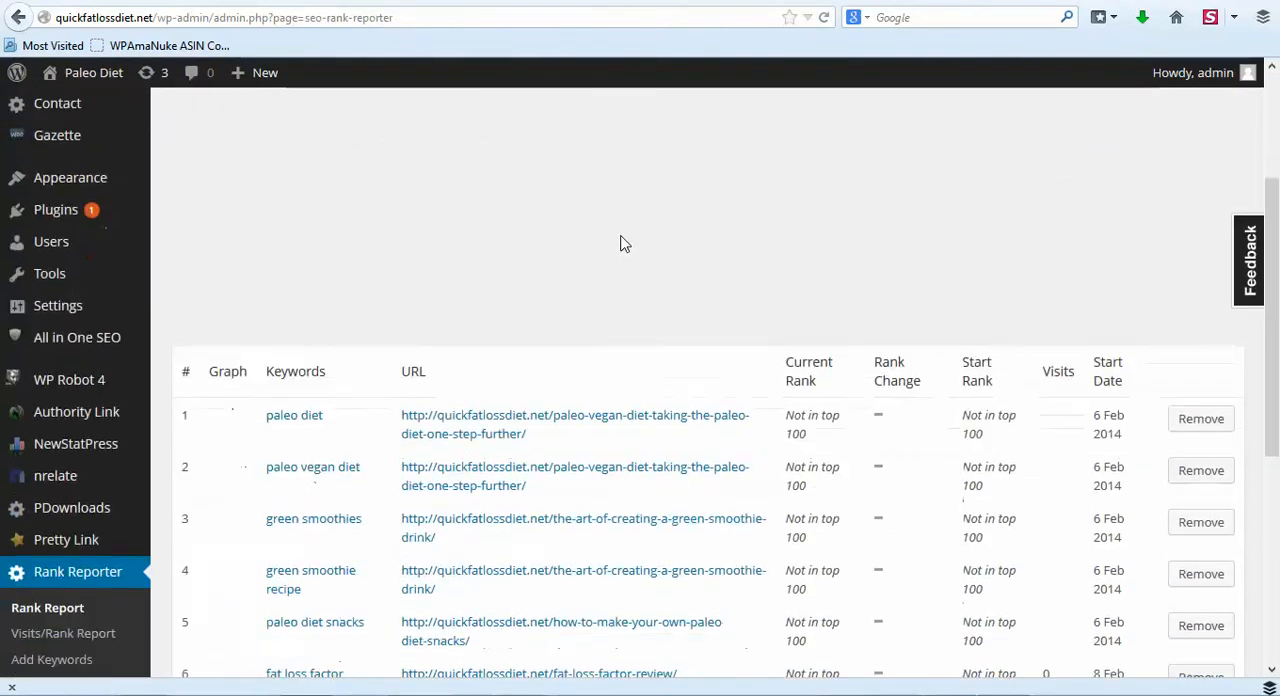
{"action": "scroll", "coordinate": [766, 312], "scroll_direction": "up", "scroll_amount": 1}
{"action": "scroll", "coordinate": [420, 480], "scroll_direction": "up", "scroll_amount": 5}
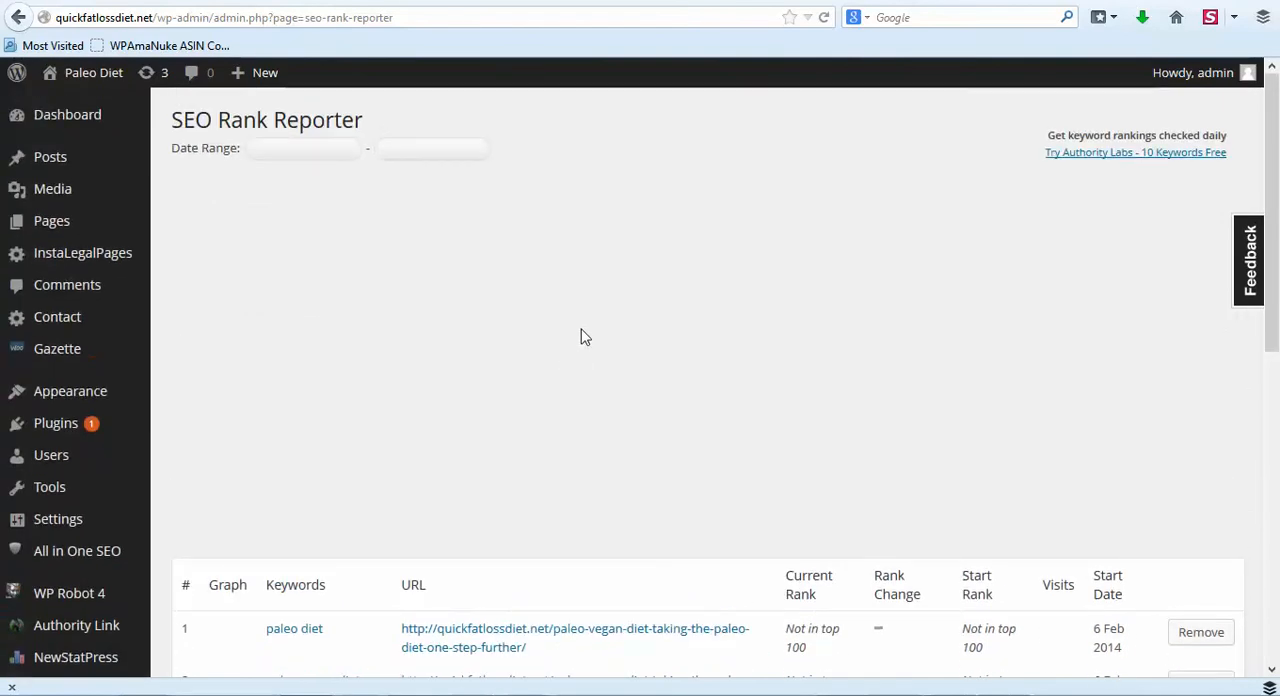
{"action": "scroll", "coordinate": [480, 342], "scroll_direction": "down", "scroll_amount": 10}
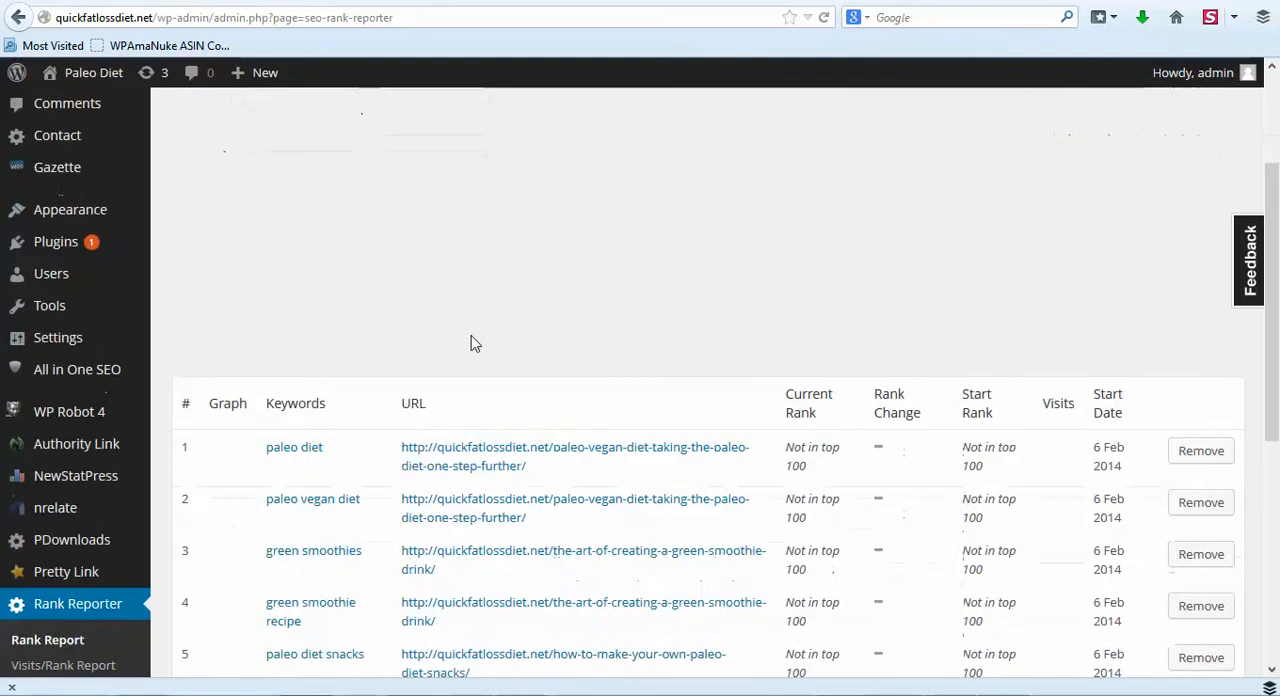
{"action": "scroll", "coordinate": [209, 334], "scroll_direction": "down", "scroll_amount": 2}
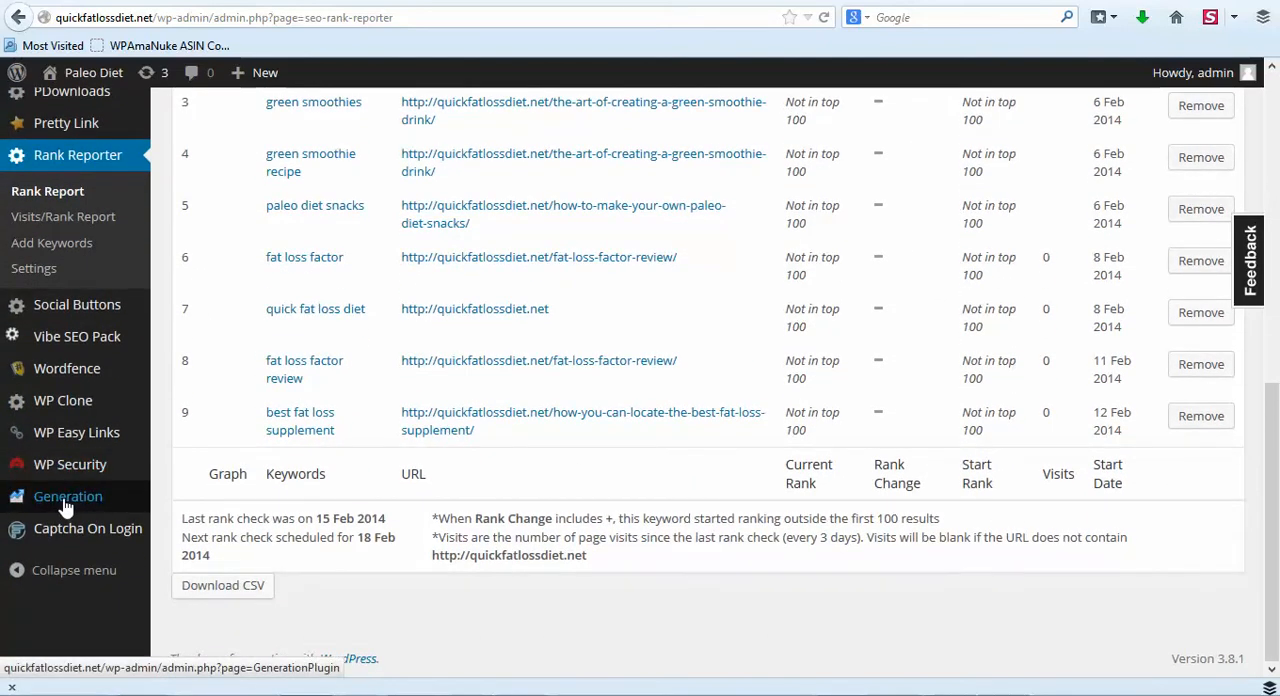
- Open the Generation plugin's Forms settings and look over the opt-in form types and the Lightbox popup preview
{"action": "left_click", "coordinate": [78, 505]}
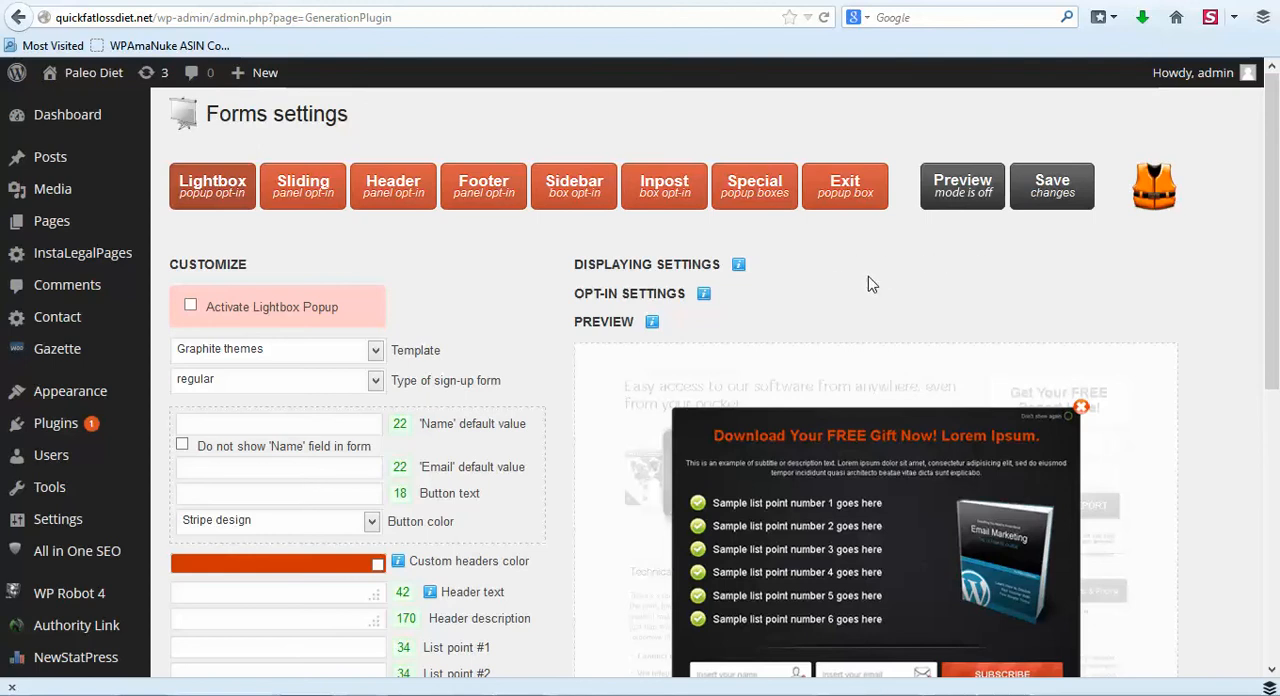
{"action": "scroll", "coordinate": [920, 276], "scroll_direction": "down", "scroll_amount": 2}
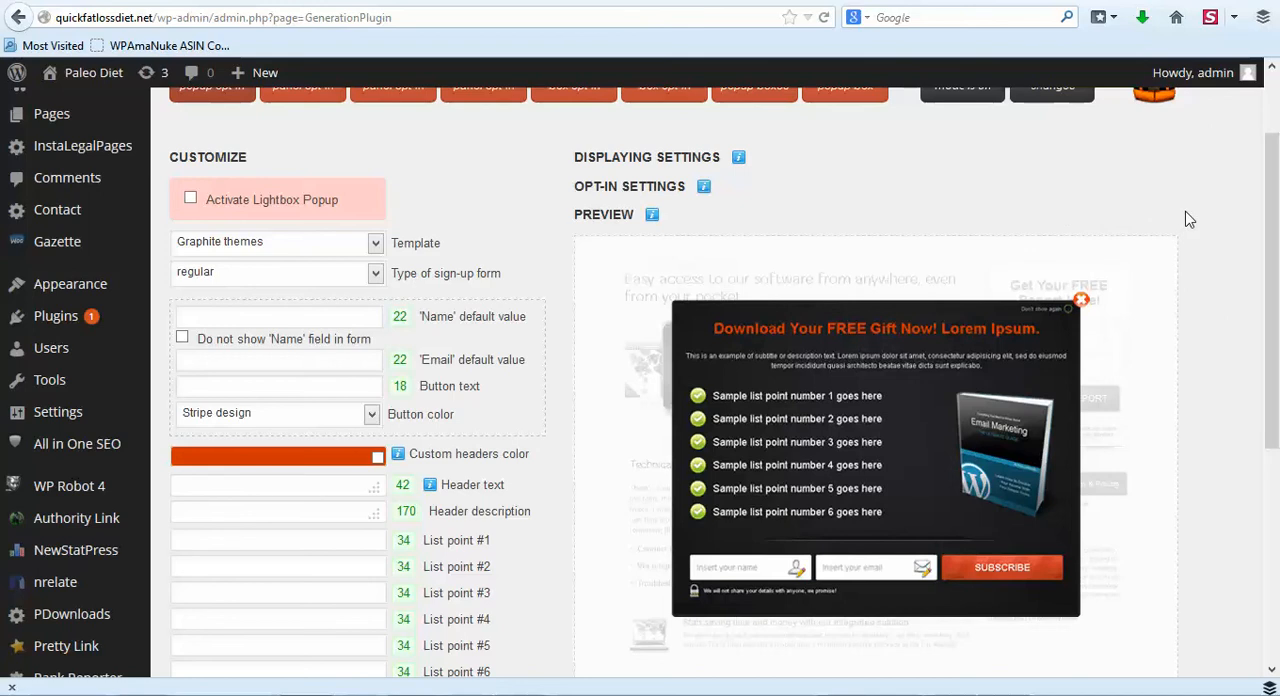
{"action": "scroll", "coordinate": [1188, 219], "scroll_direction": "up", "scroll_amount": 2}
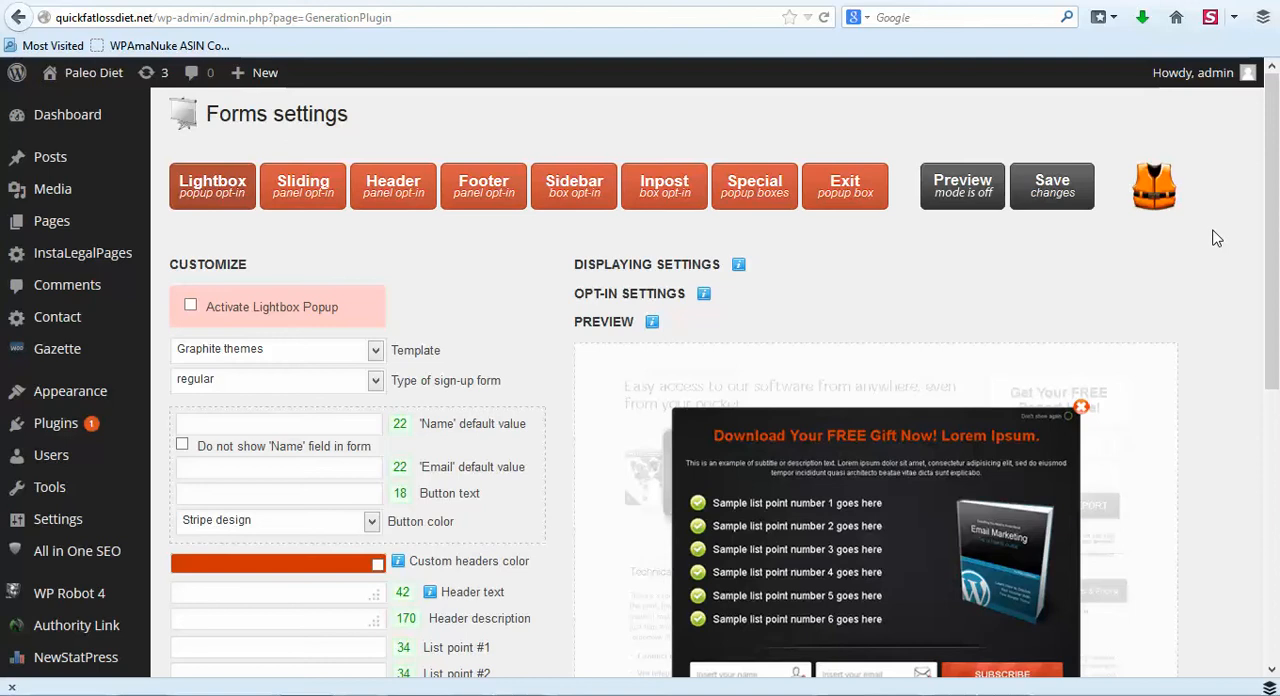
{"action": "scroll", "coordinate": [1216, 238], "scroll_direction": "down", "scroll_amount": 2}
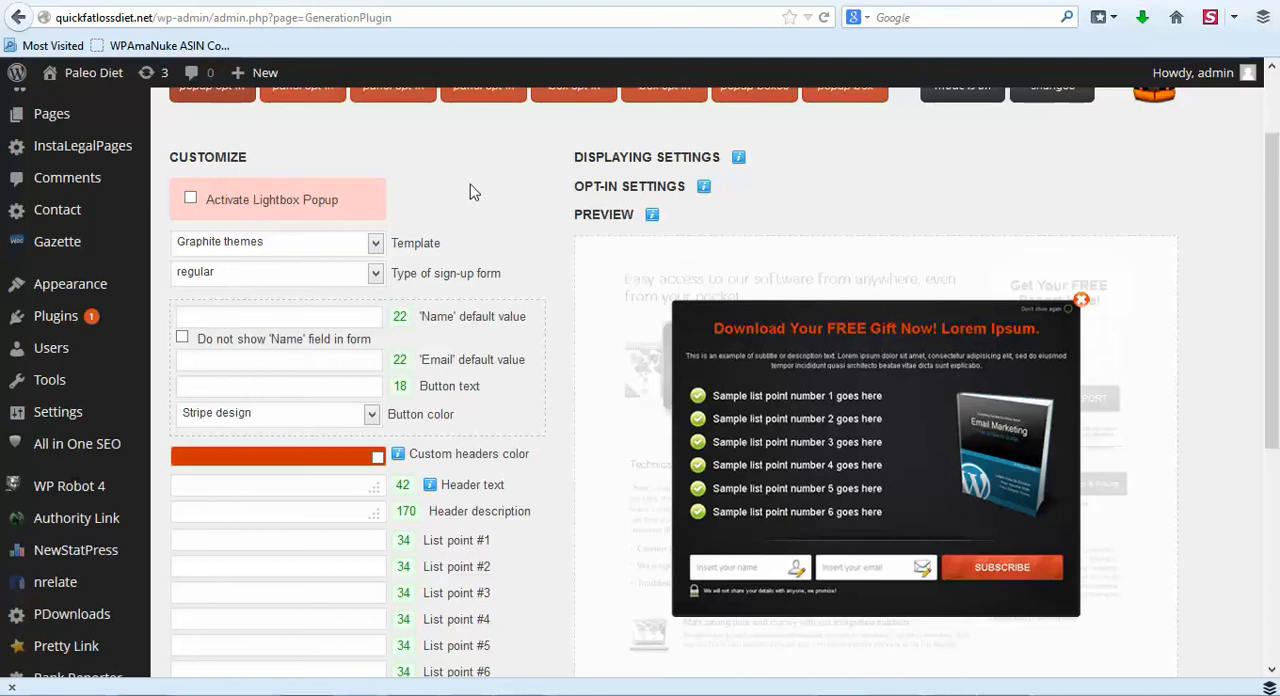
- View the Lightbox popup's available templates without changing the selection, and inspect its text, background and image options
{"action": "left_click", "coordinate": [375, 243]}
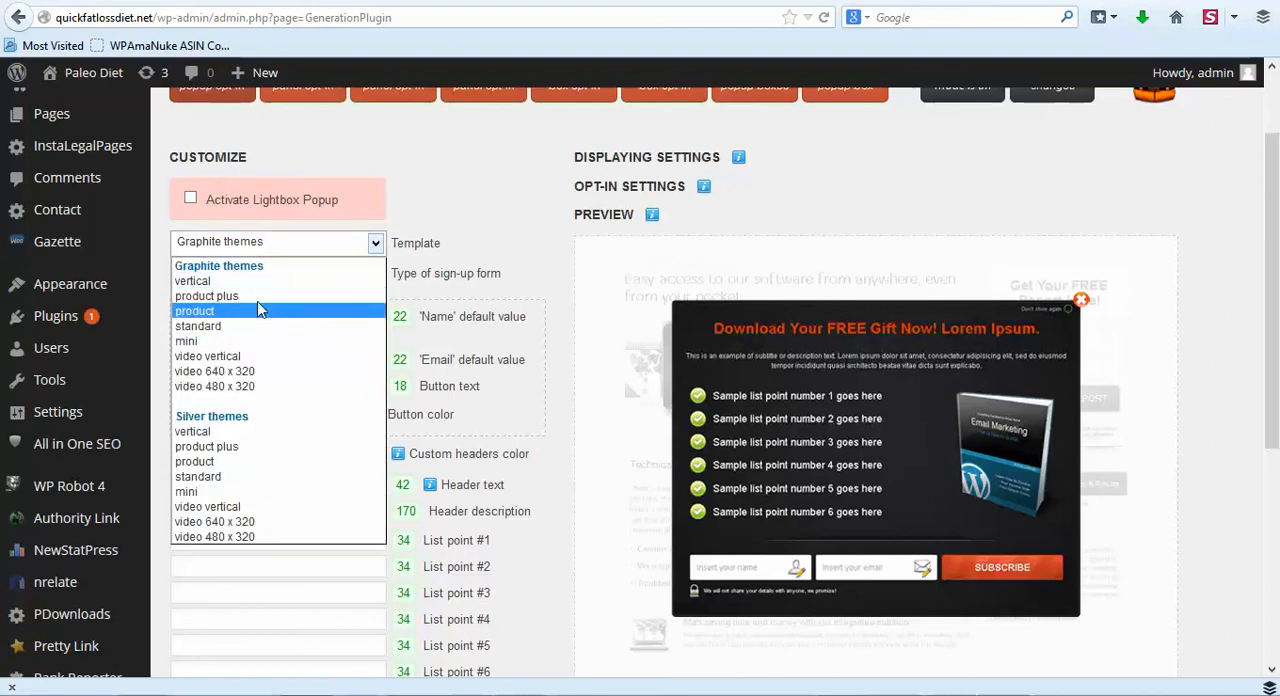
{"action": "left_click", "coordinate": [477, 181]}
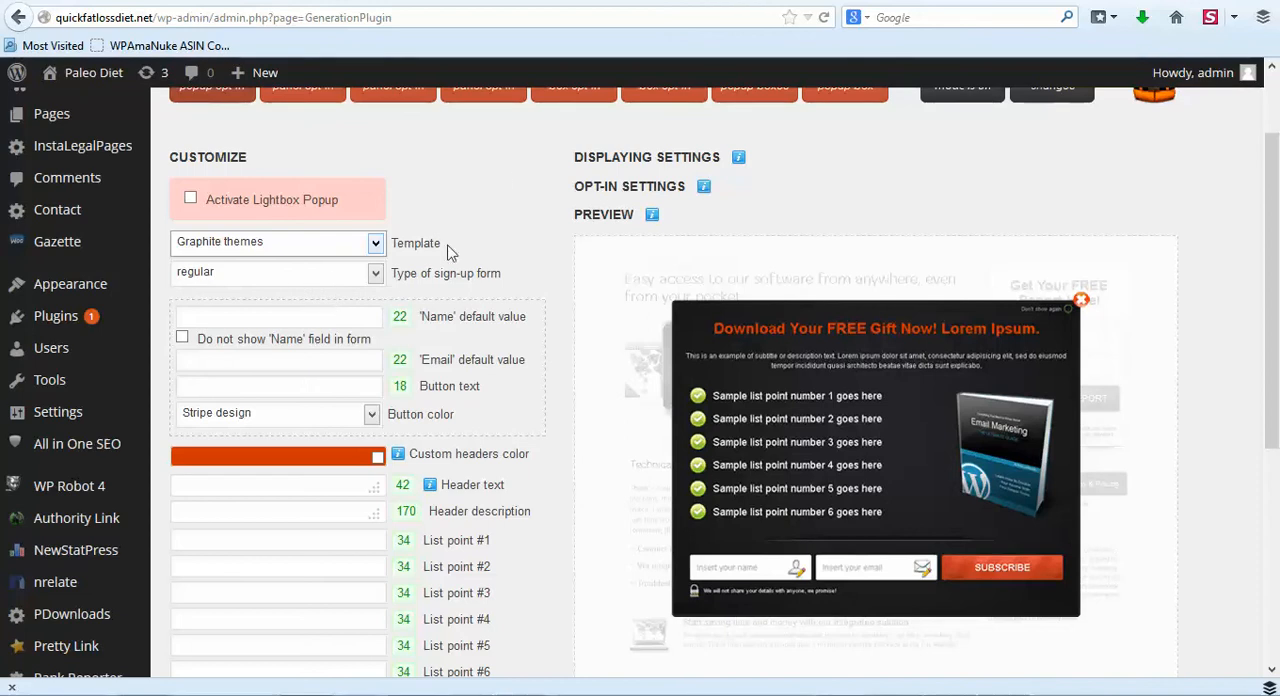
{"action": "scroll", "coordinate": [546, 223], "scroll_direction": "down", "scroll_amount": 3}
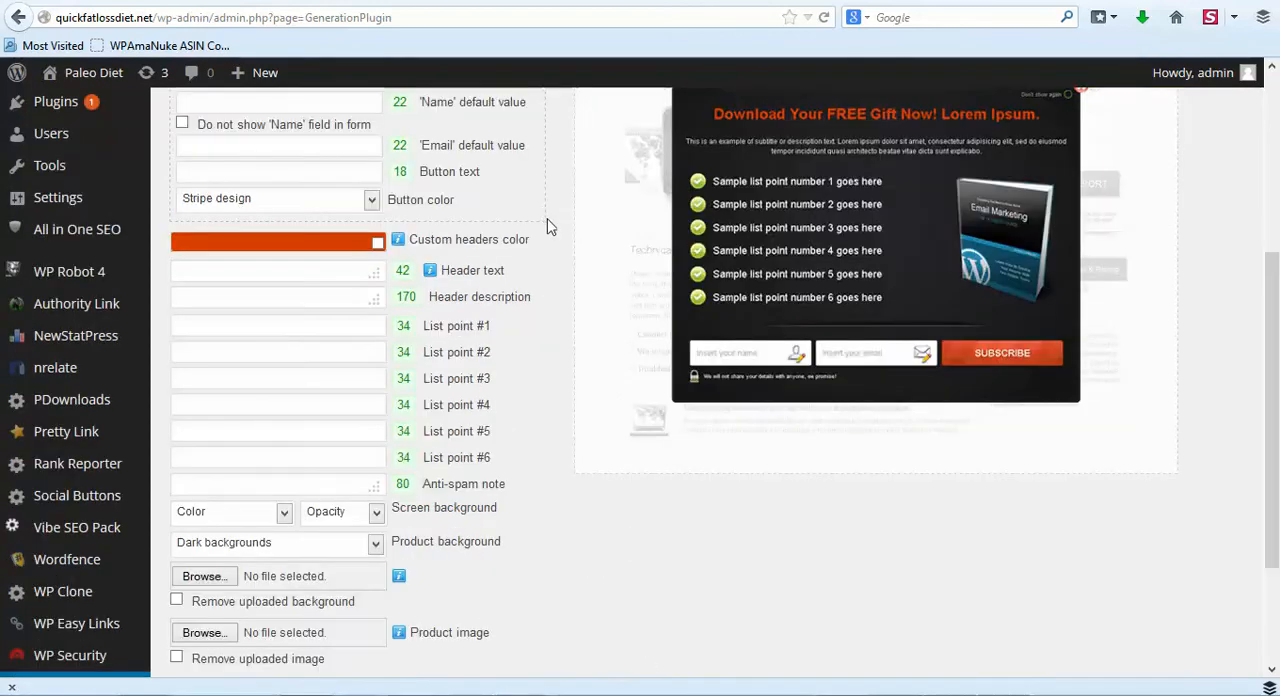
{"action": "scroll", "coordinate": [548, 228], "scroll_direction": "up", "scroll_amount": 2}
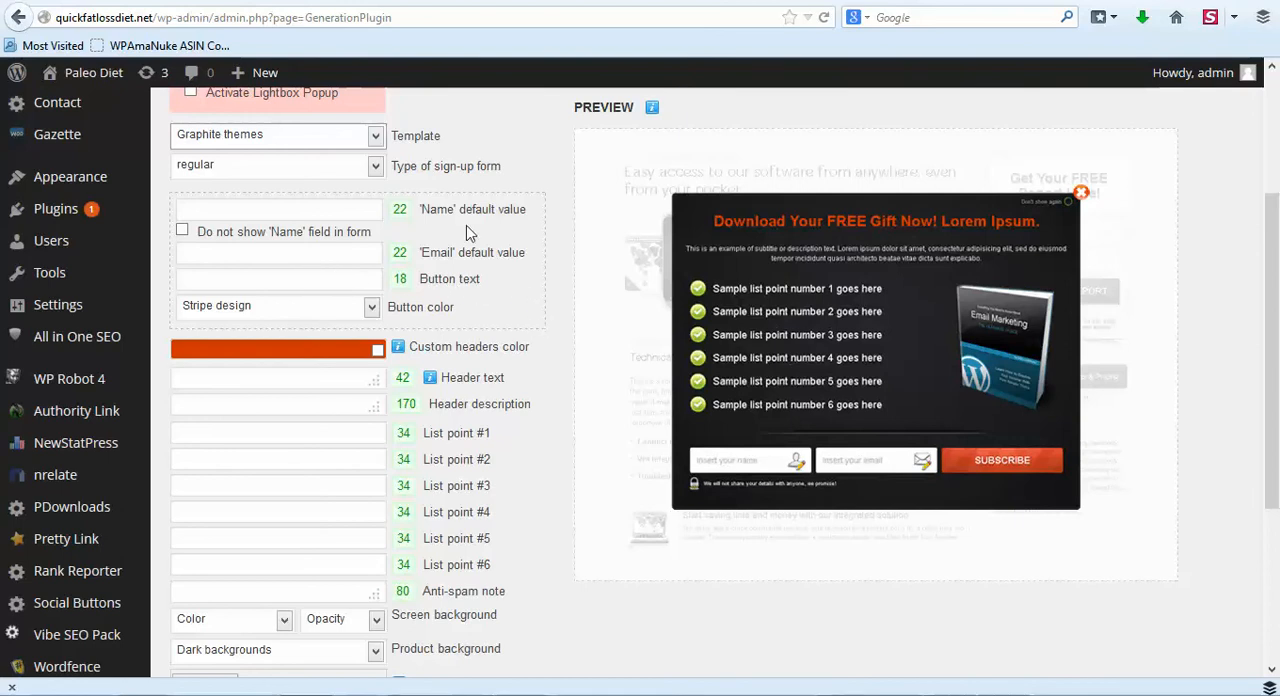
{"action": "scroll", "coordinate": [554, 305], "scroll_direction": "down", "scroll_amount": 2}
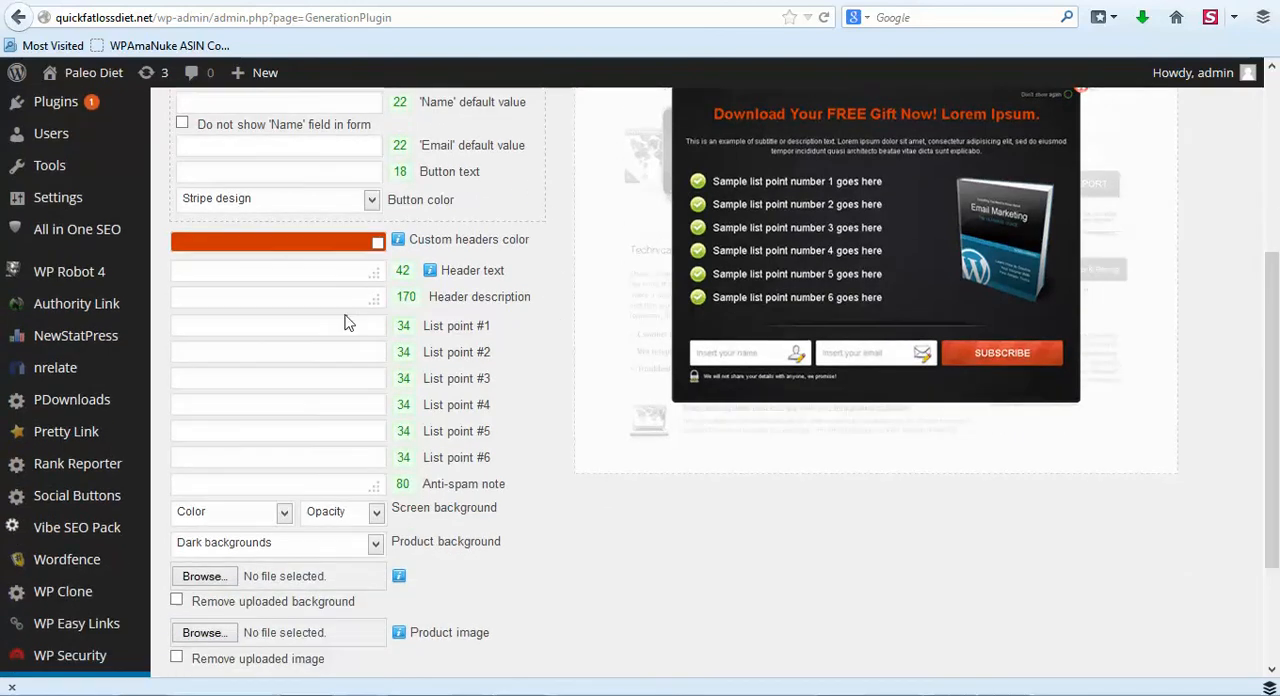
{"action": "left_click", "coordinate": [347, 331]}
{"action": "left_click", "coordinate": [340, 356]}
- Switch to the paleo diet files folder and open the index page from BodyMassIndexCalc's Sales Page folder
{"action": "key", "text": "alt+Tab"}
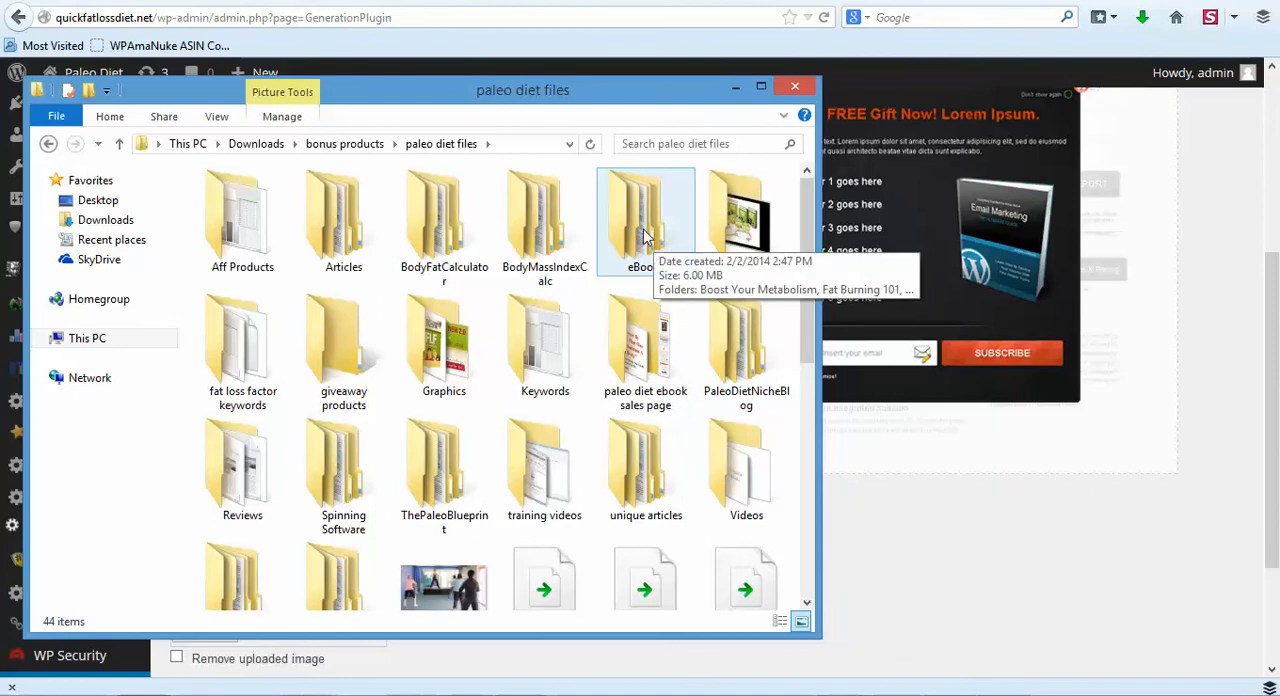
{"action": "double_click", "coordinate": [538, 232]}
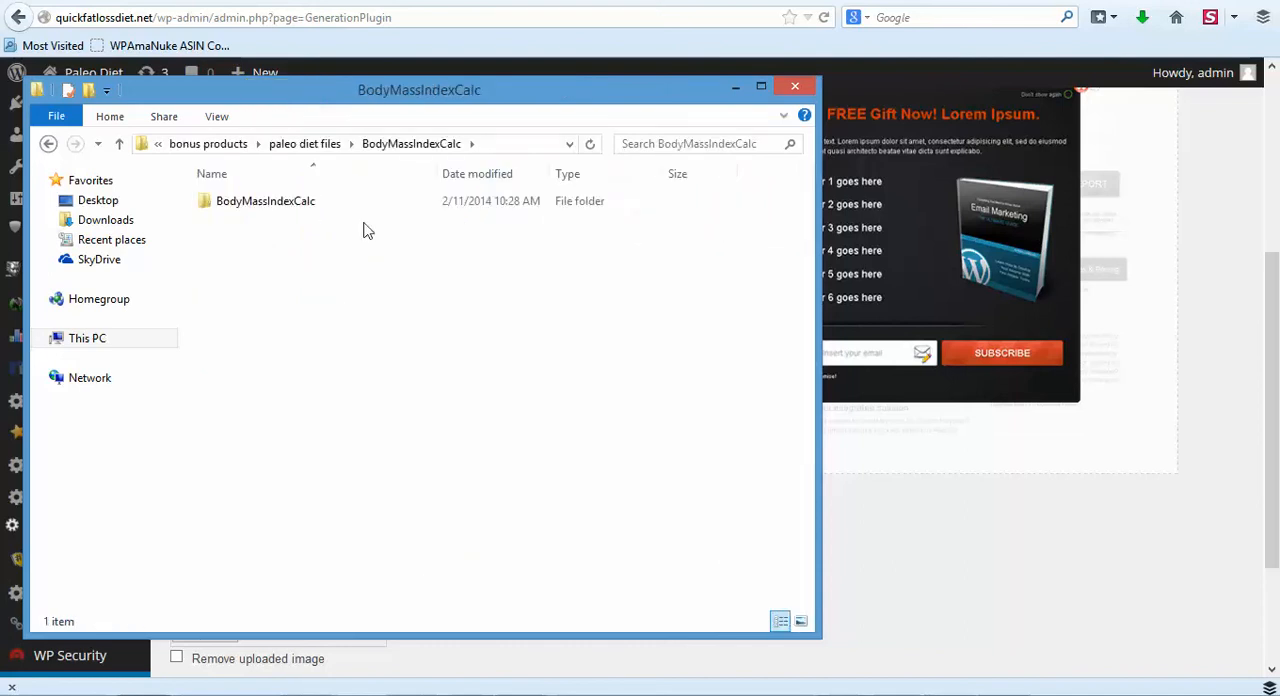
{"action": "left_click", "coordinate": [313, 210]}
{"action": "double_click", "coordinate": [313, 210]}
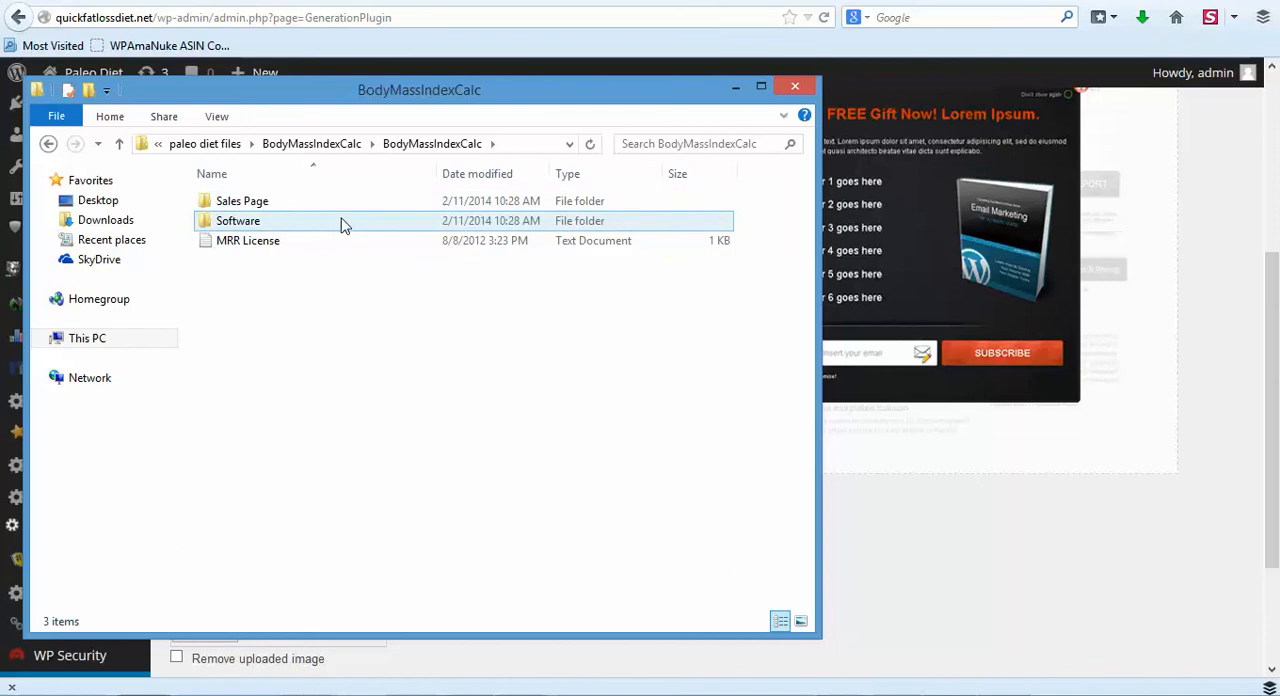
{"action": "double_click", "coordinate": [275, 205]}
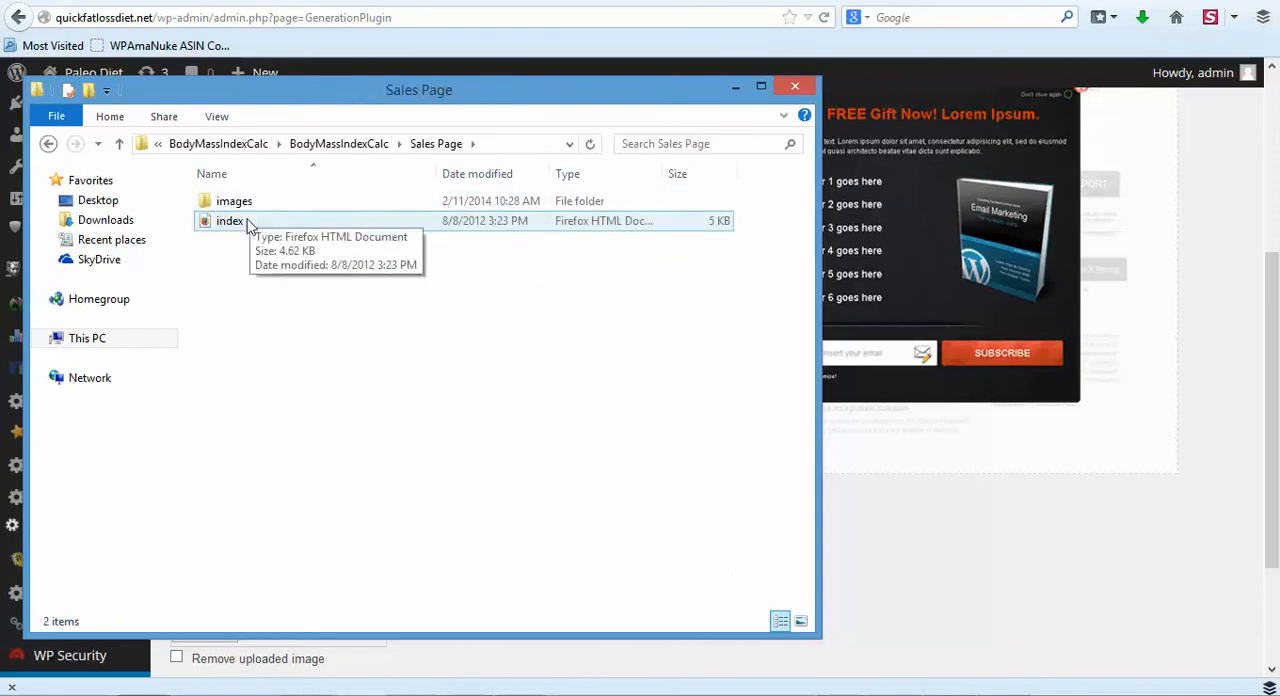
{"action": "double_click", "coordinate": [249, 224]}
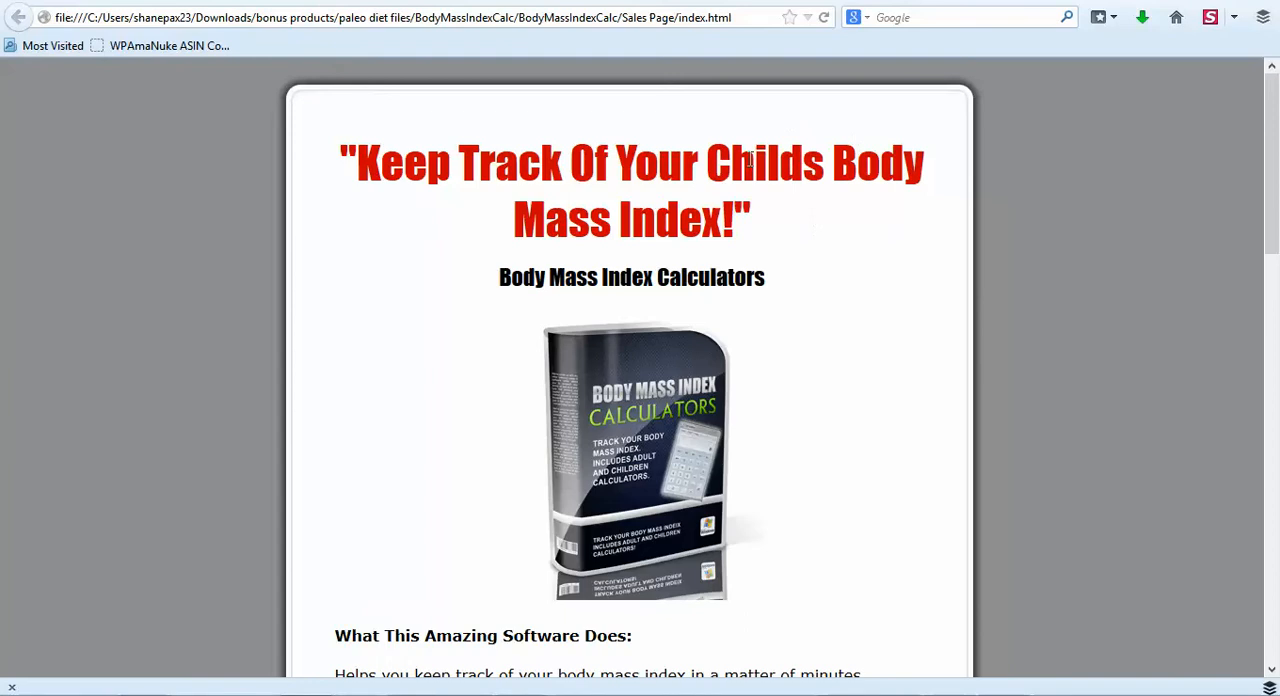
- Copy the sales page line "Helps you keep track of your body mass index in a matter of minutes." into List point #1
{"action": "scroll", "coordinate": [925, 200], "scroll_direction": "down", "scroll_amount": 3}
{"action": "scroll", "coordinate": [917, 195], "scroll_direction": "up", "scroll_amount": 2}
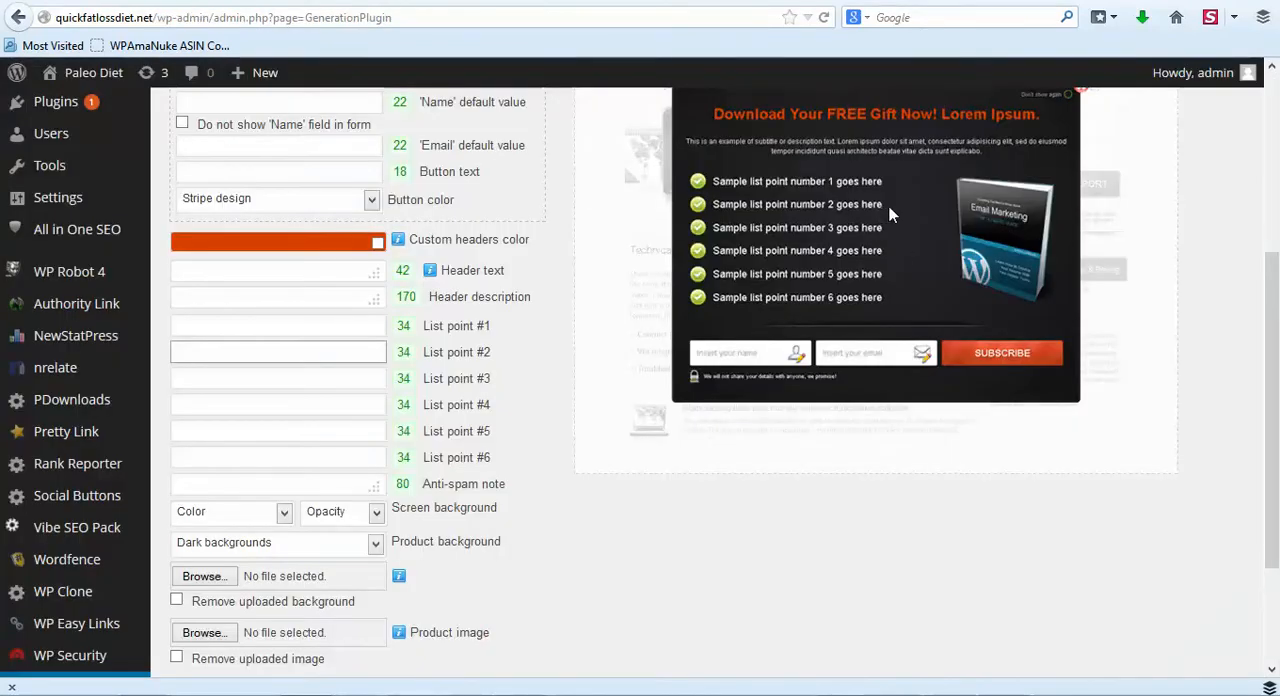
{"action": "scroll", "coordinate": [790, 240], "scroll_direction": "up", "scroll_amount": 2}
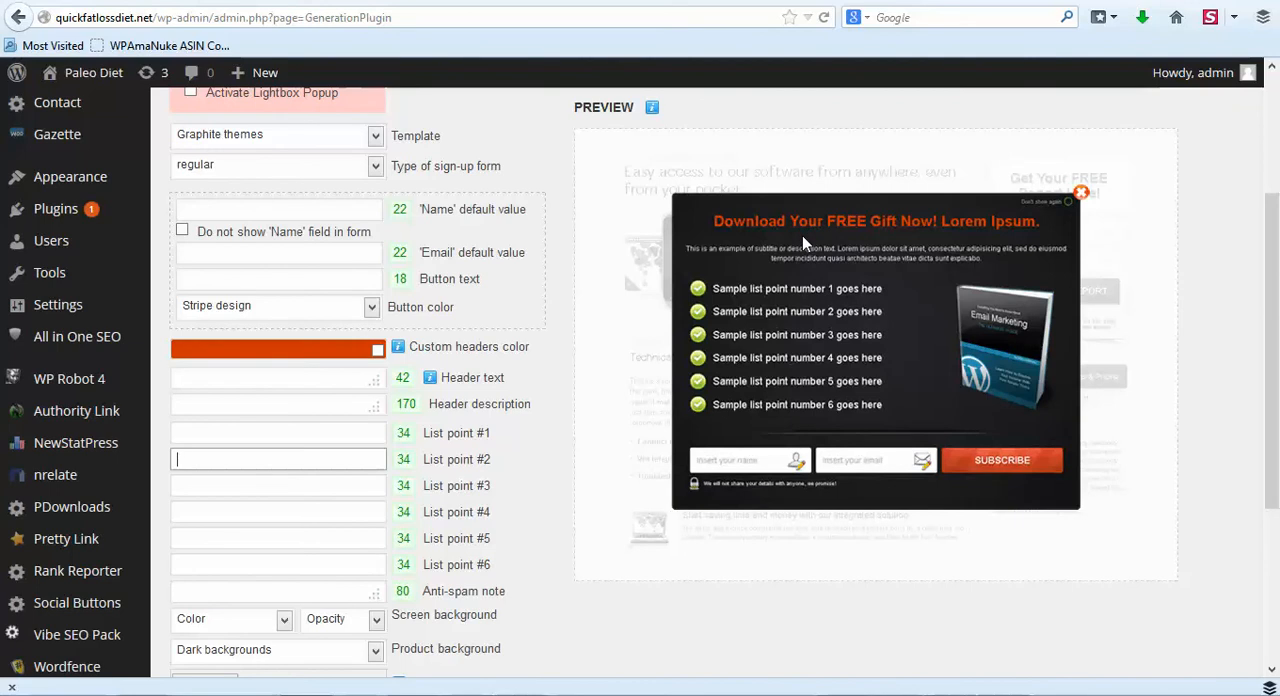
{"action": "left_click", "coordinate": [259, 432]}
{"action": "key", "text": "ctrl+v"}
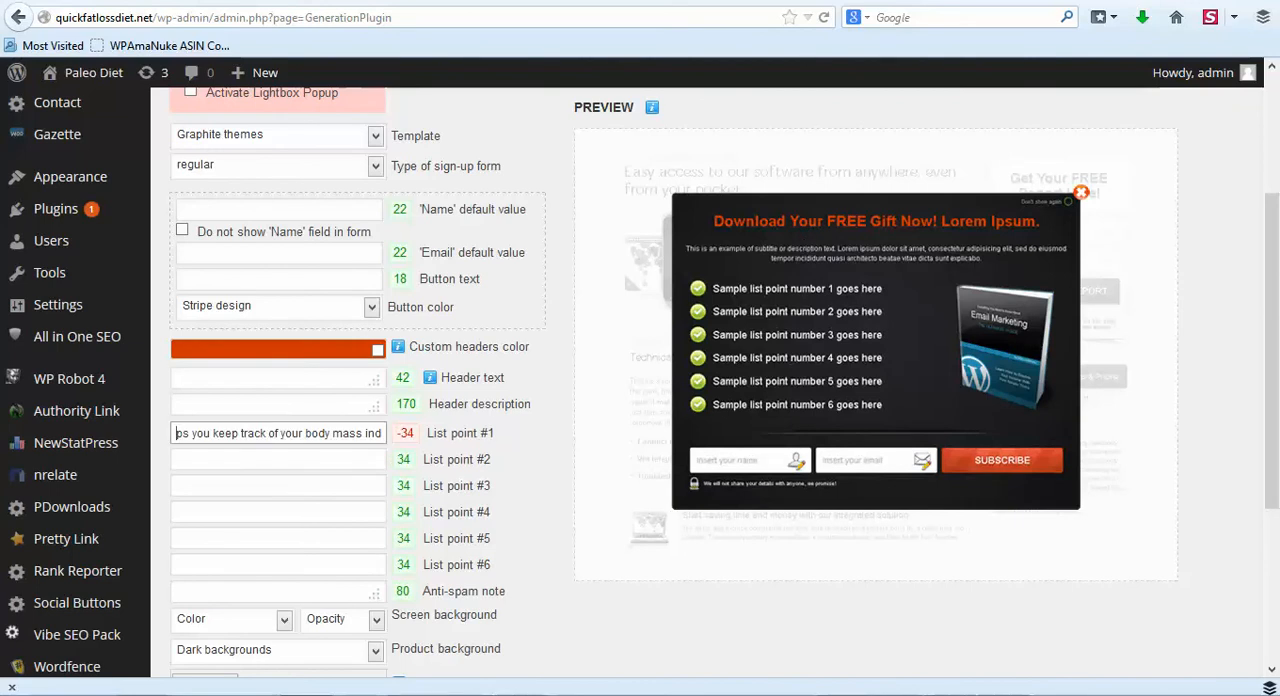
- Return to the sales page to reread what the software does, including the BMI calculator for children, and go back to Forms settings
{"action": "key", "text": "ctrl+Tab"}
{"action": "left_click", "coordinate": [383, 416]}
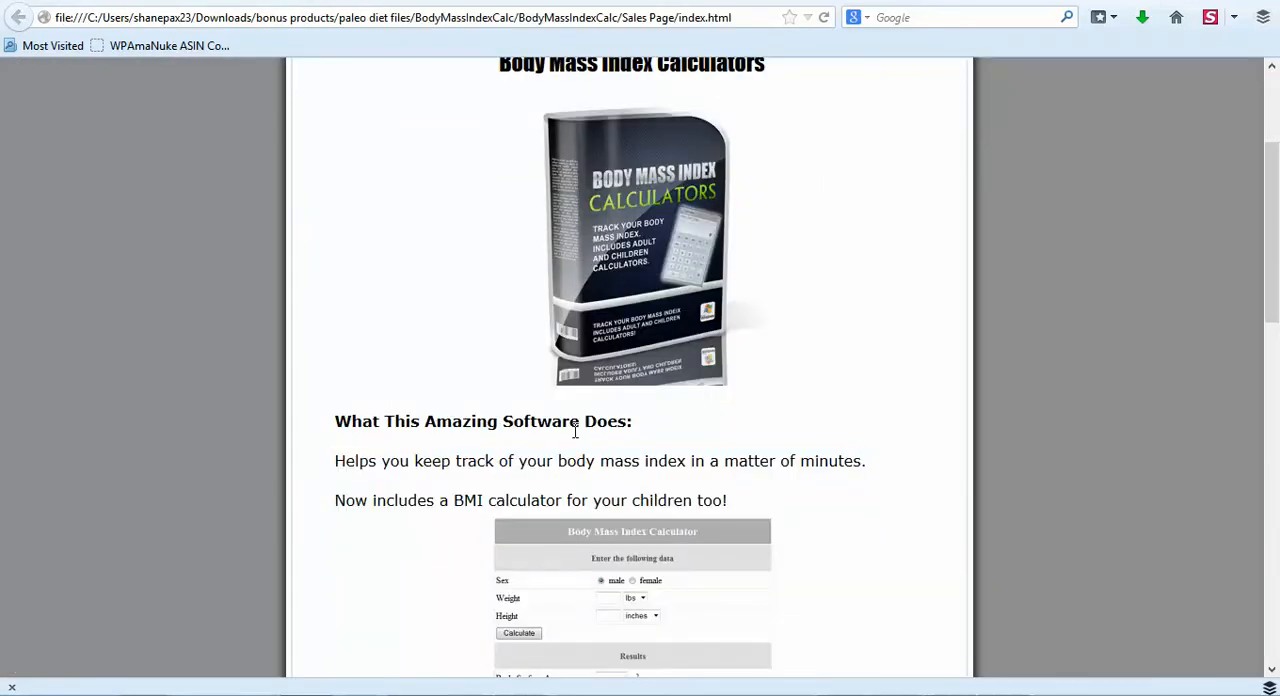
{"action": "left_click_drag", "start_coordinate": [345, 461], "coordinate": [803, 486]}
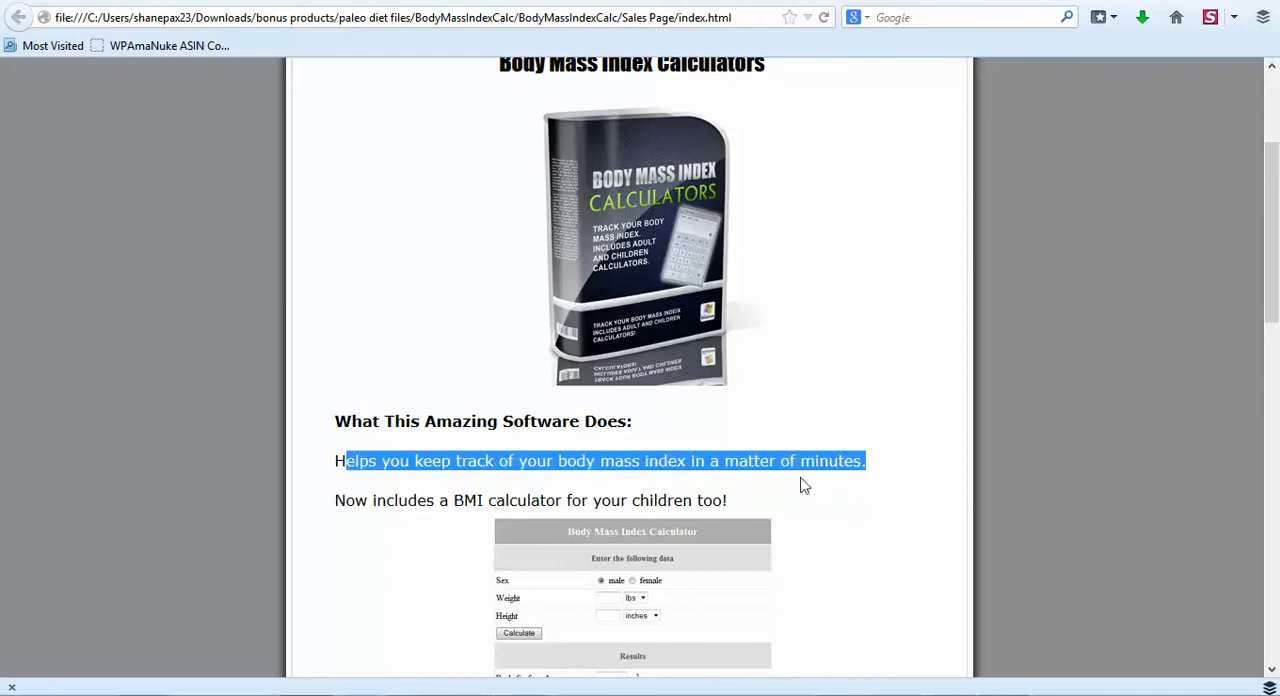
{"action": "left_click", "coordinate": [670, 492]}
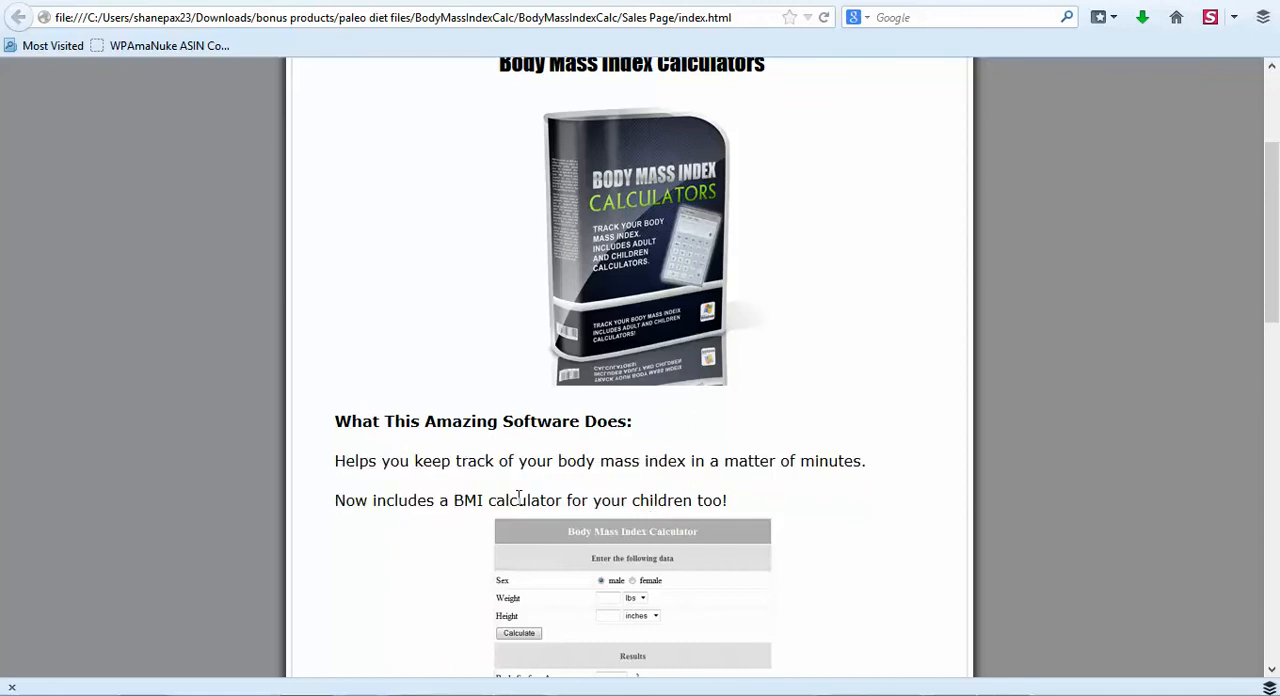
{"action": "key", "text": "alt+Tab"}
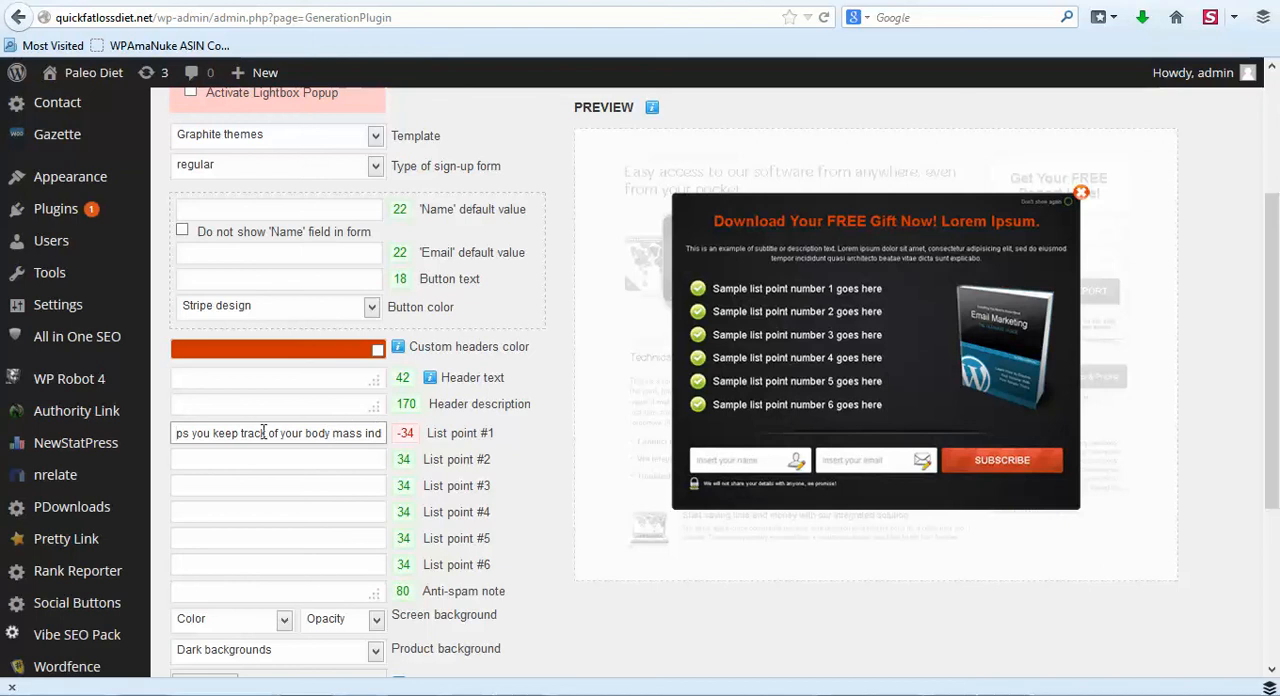
- Remove the opening words "Helps you" from the List point #1 text to shorten it
{"action": "key", "text": "Home"}
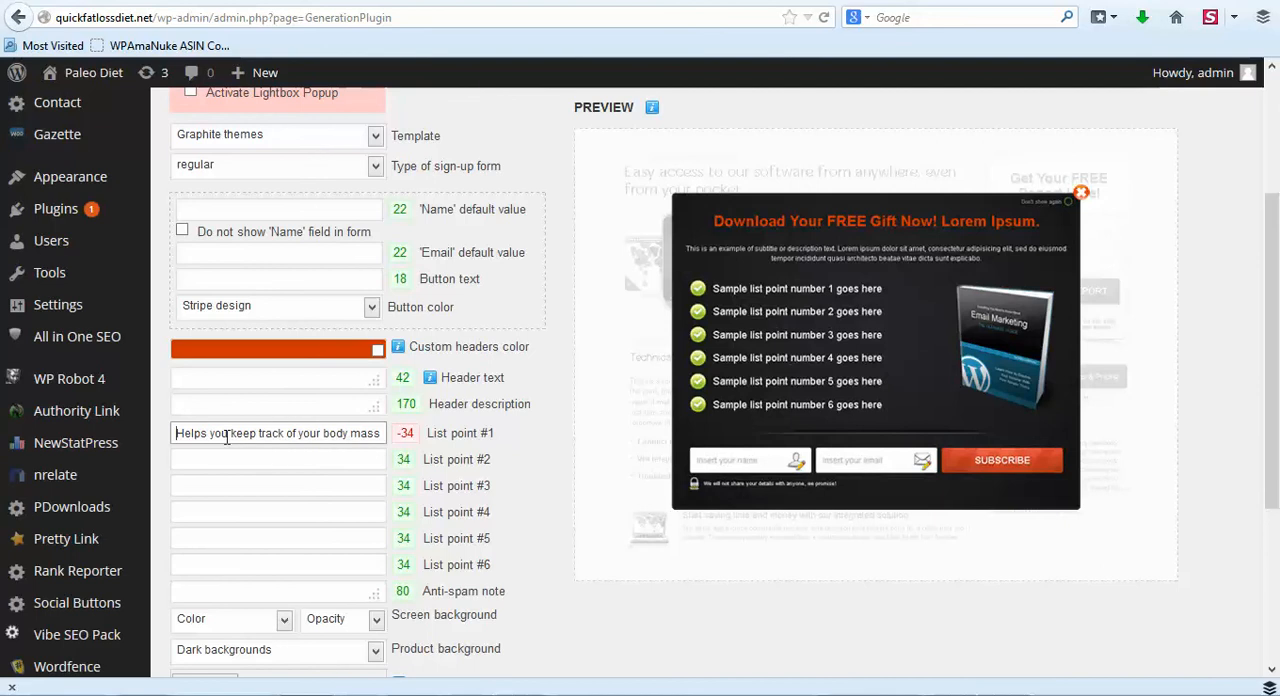
{"action": "key", "text": "BackSpace"}
{"action": "key", "text": "BackSpace"}
{"action": "key", "text": "BackSpace"}
{"action": "key", "text": "BackSpace"}
{"action": "key", "text": "BackSpace"}
{"action": "key", "text": "BackSpace"}
{"action": "key", "text": "BackSpace"}
{"action": "key", "text": "BackSpace"}
{"action": "key", "text": "BackSpace"}
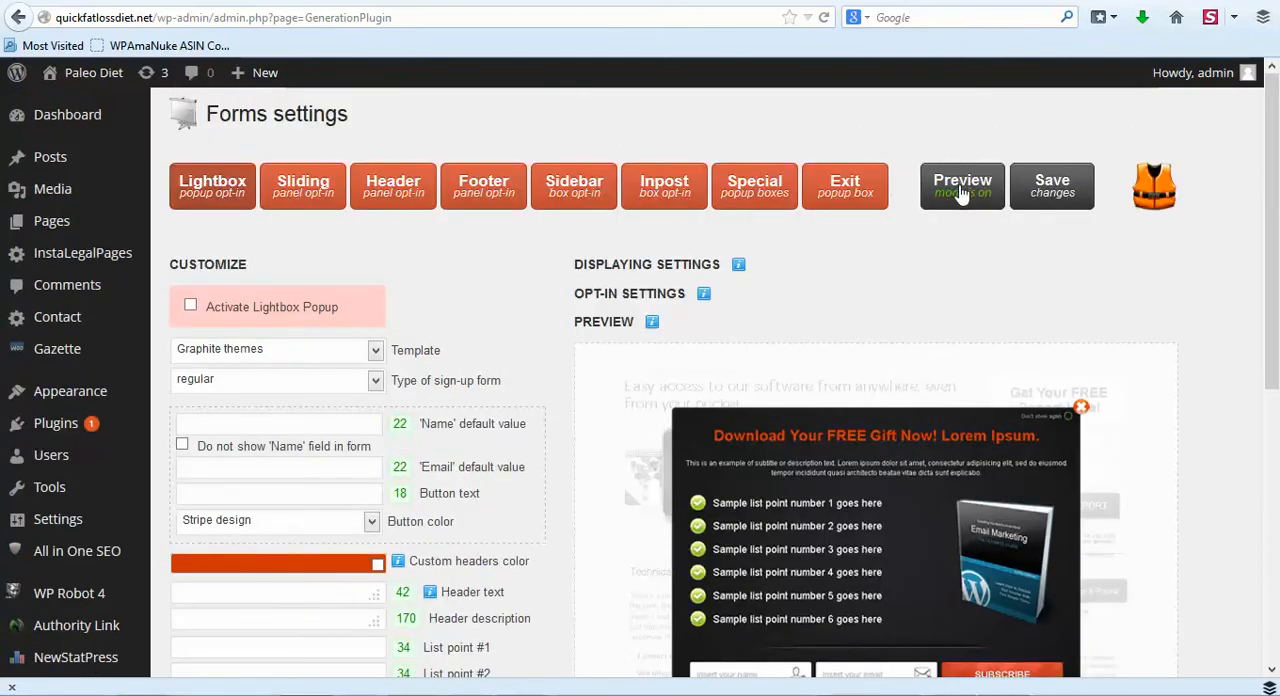
- Preview the Lightbox popup on the live site in a new tab and reload the page to check its content
{"action": "mouse_move", "coordinate": [962, 190]}
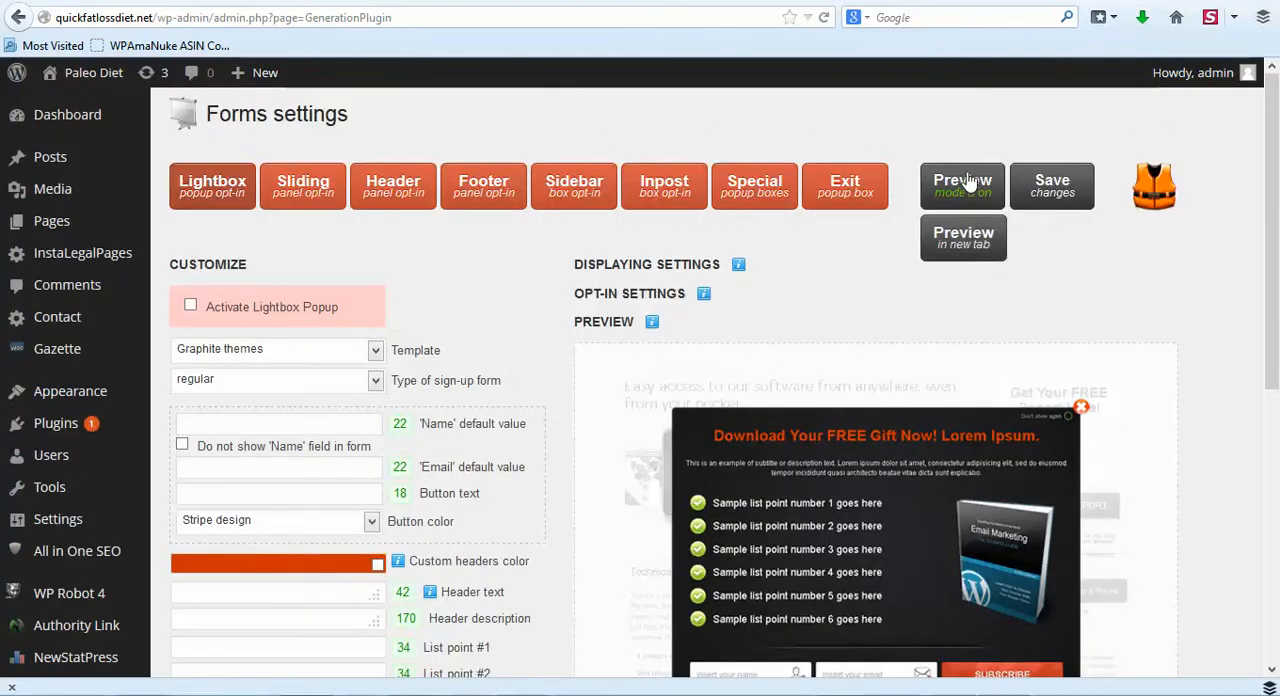
{"action": "right_click", "coordinate": [960, 240]}
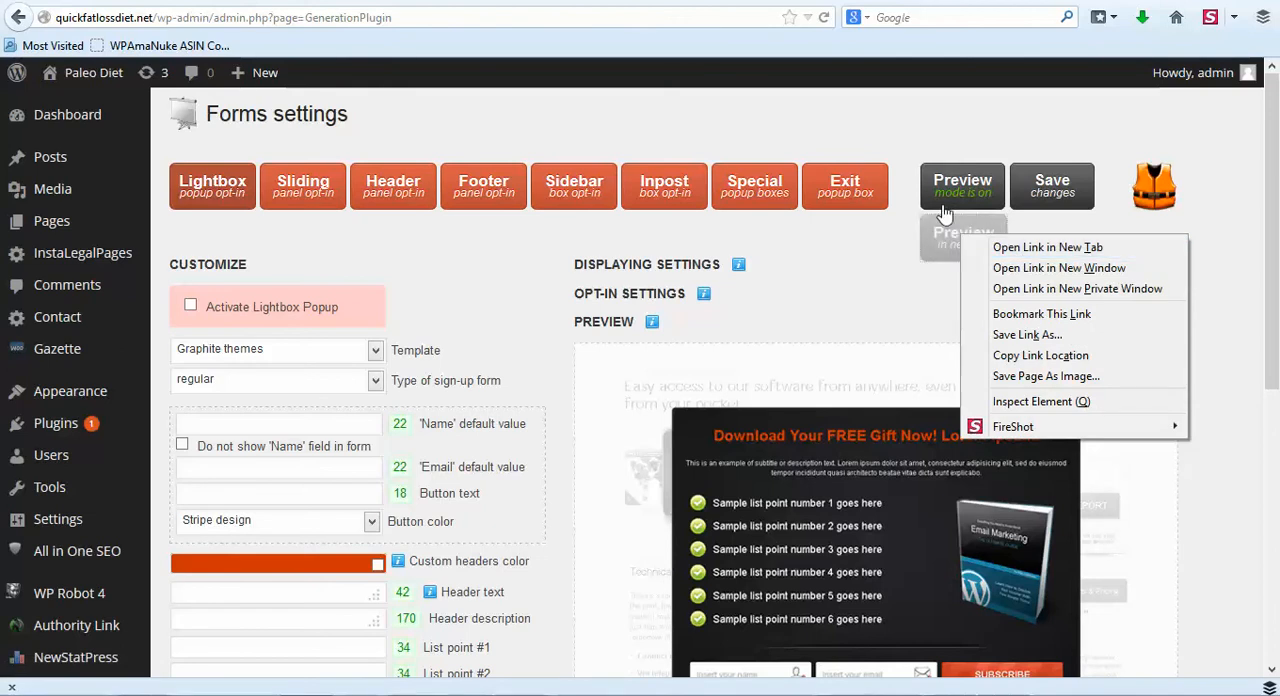
{"action": "key", "text": "Escape"}
{"action": "left_click", "coordinate": [960, 237]}
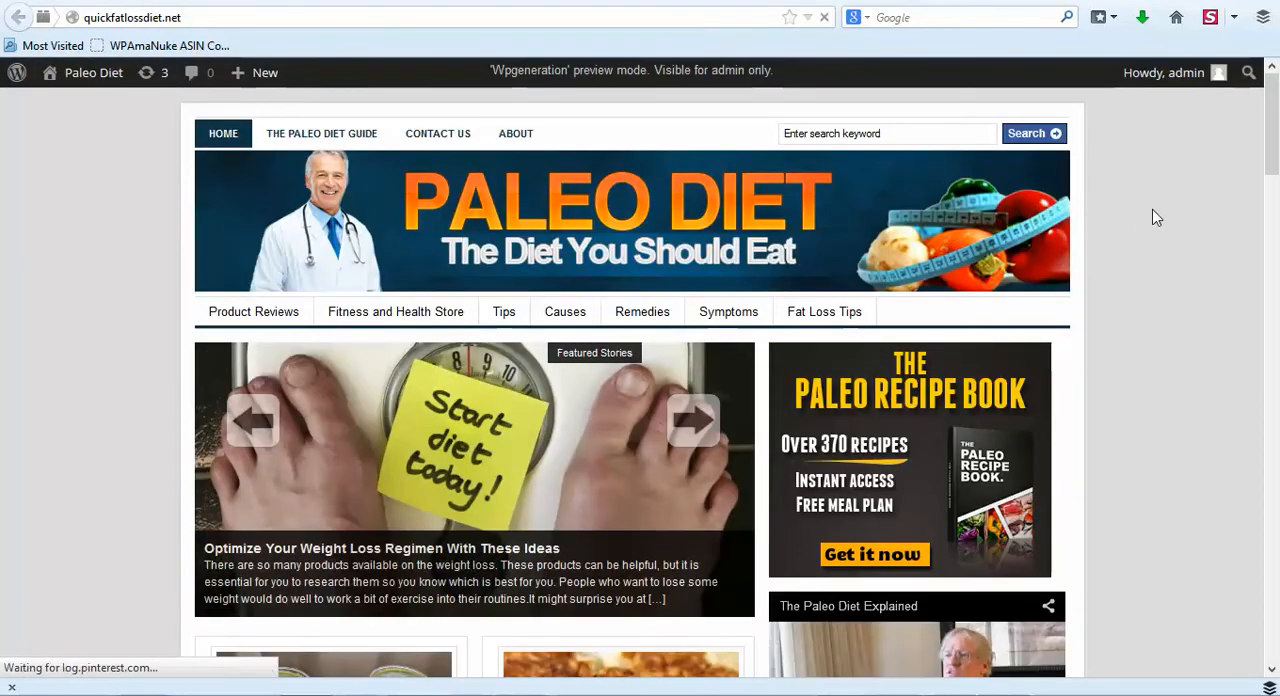
{"action": "scroll", "coordinate": [1153, 209], "scroll_direction": "down", "scroll_amount": 2}
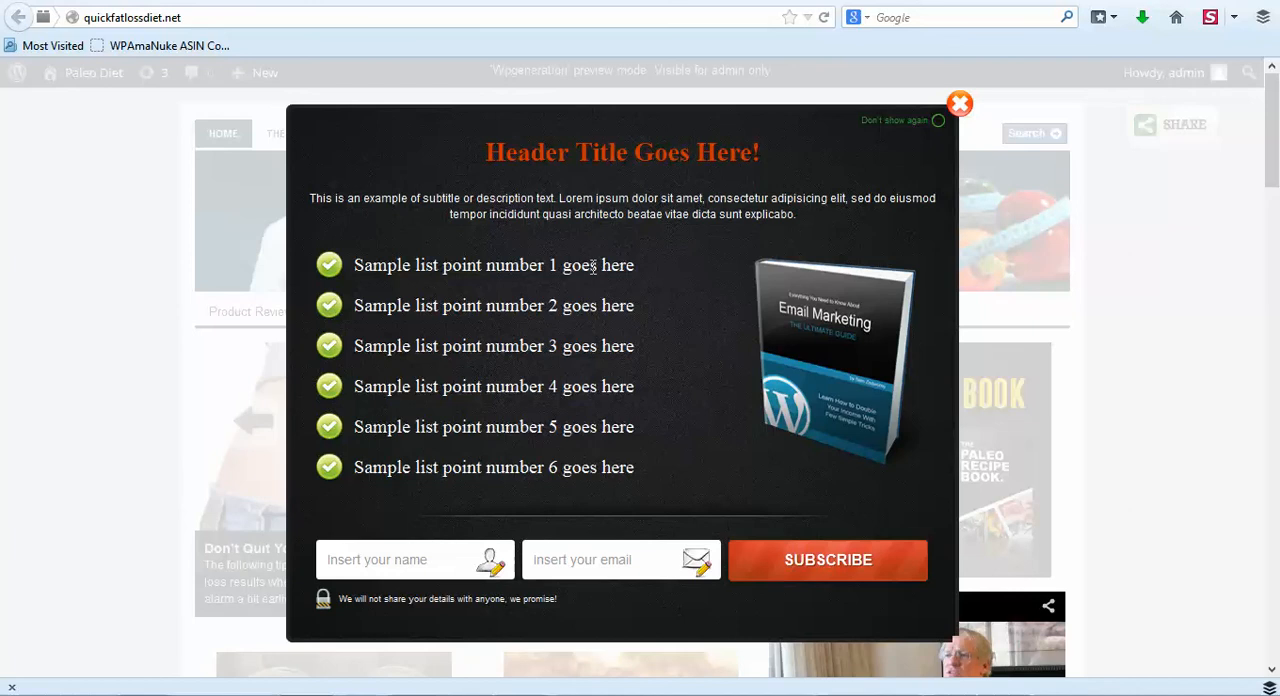
{"action": "left_click", "coordinate": [824, 17]}
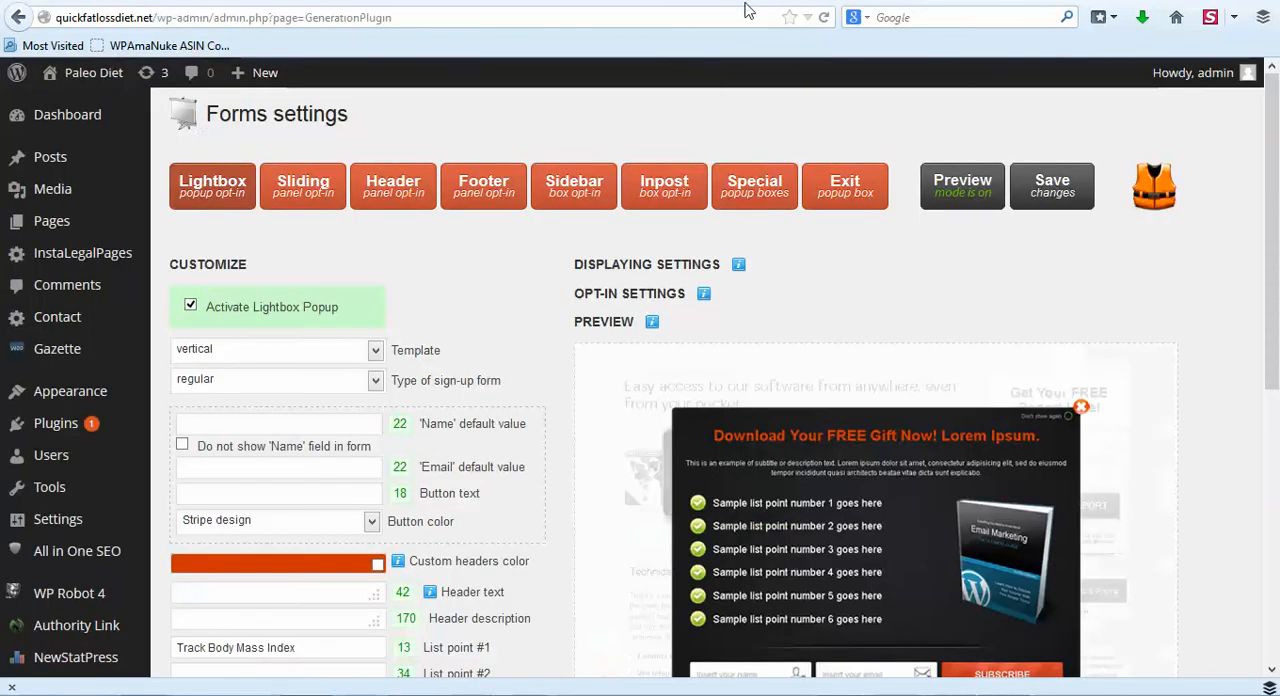
- Select ecover300 from the sales page's images folder as the Lightbox popup's product image and save the form settings
{"action": "scroll", "coordinate": [571, 425], "scroll_direction": "down", "scroll_amount": 3}
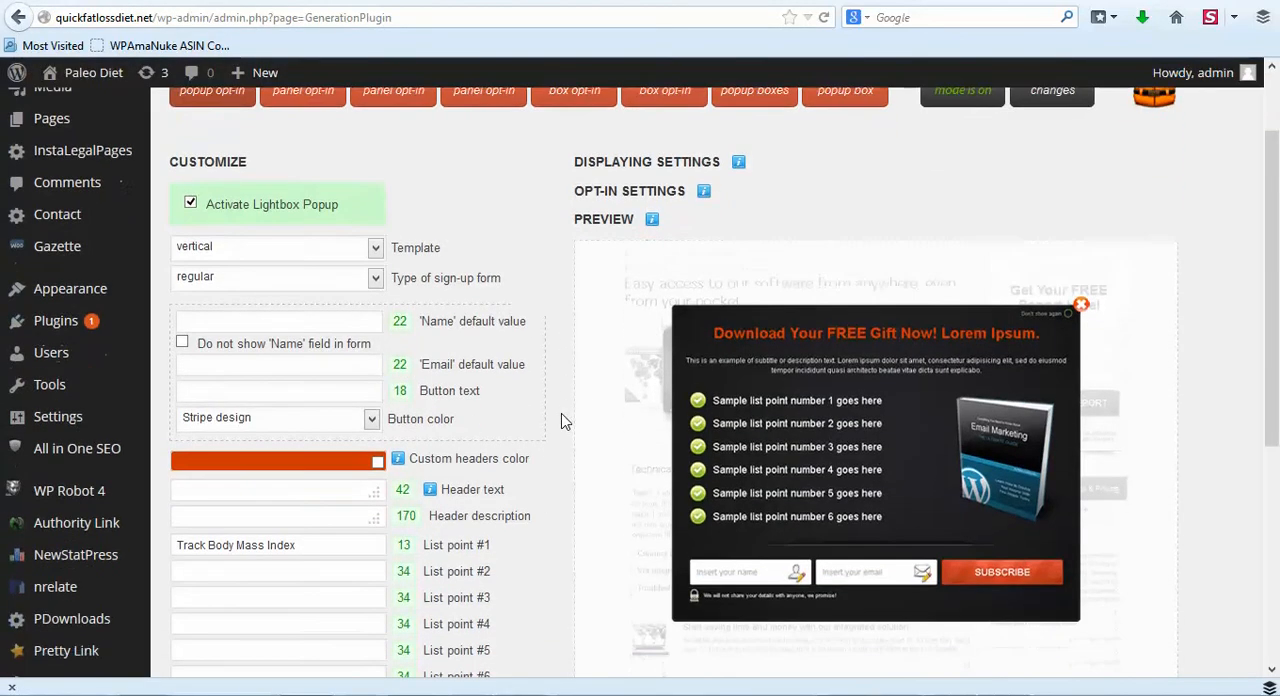
{"action": "scroll", "coordinate": [571, 429], "scroll_direction": "down", "scroll_amount": 1}
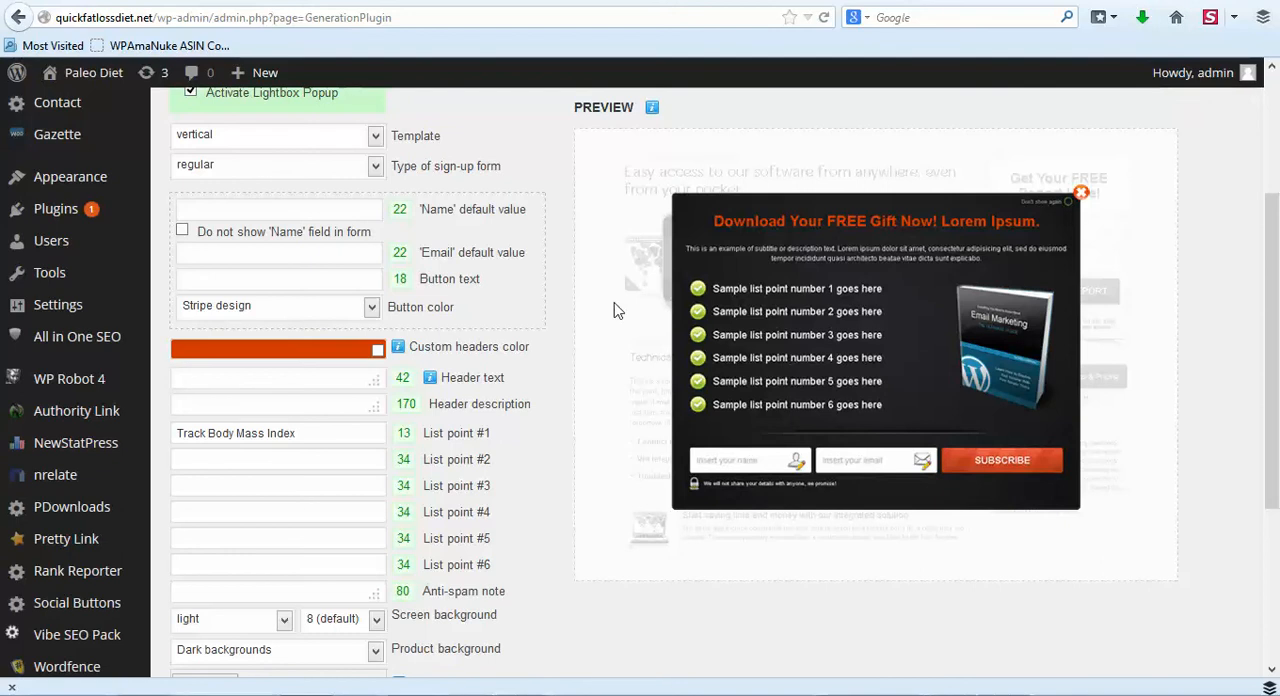
{"action": "scroll", "coordinate": [571, 177], "scroll_direction": "up", "scroll_amount": 2}
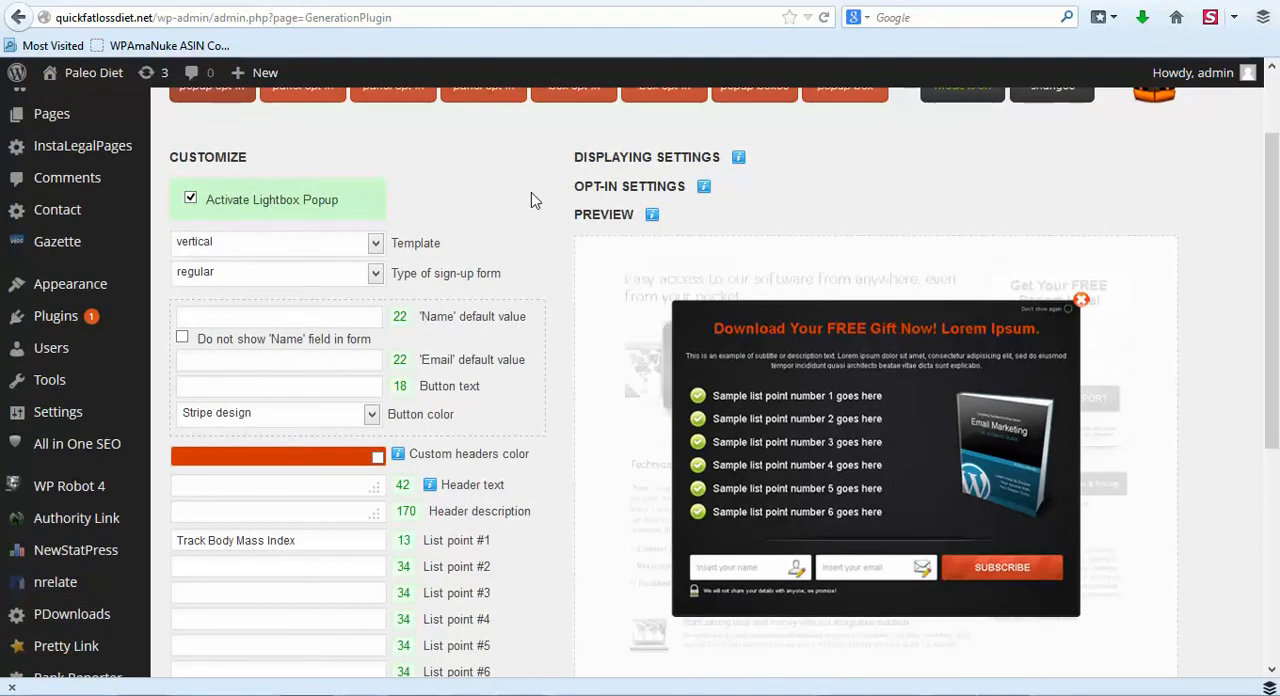
{"action": "scroll", "coordinate": [534, 200], "scroll_direction": "down", "scroll_amount": 5}
{"action": "scroll", "coordinate": [575, 237], "scroll_direction": "down", "scroll_amount": 1}
{"action": "scroll", "coordinate": [575, 237], "scroll_direction": "down", "scroll_amount": 1}
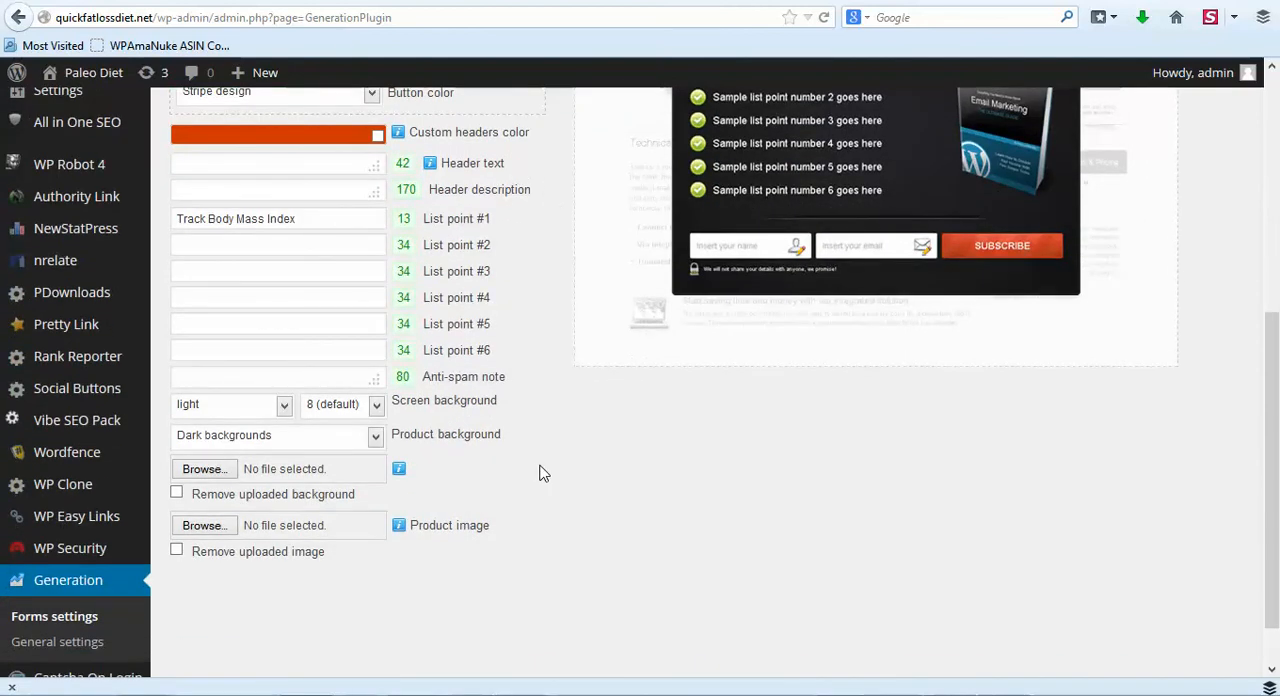
{"action": "mouse_move", "coordinate": [410, 530]}
{"action": "scroll", "coordinate": [545, 510], "scroll_direction": "up", "scroll_amount": 1}
{"action": "scroll", "coordinate": [555, 530], "scroll_direction": "down", "scroll_amount": 1}
{"action": "left_click", "coordinate": [204, 525]}
{"action": "scroll", "coordinate": [335, 140], "scroll_direction": "down", "scroll_amount": 1}
{"action": "scroll", "coordinate": [340, 150], "scroll_direction": "up", "scroll_amount": 1}
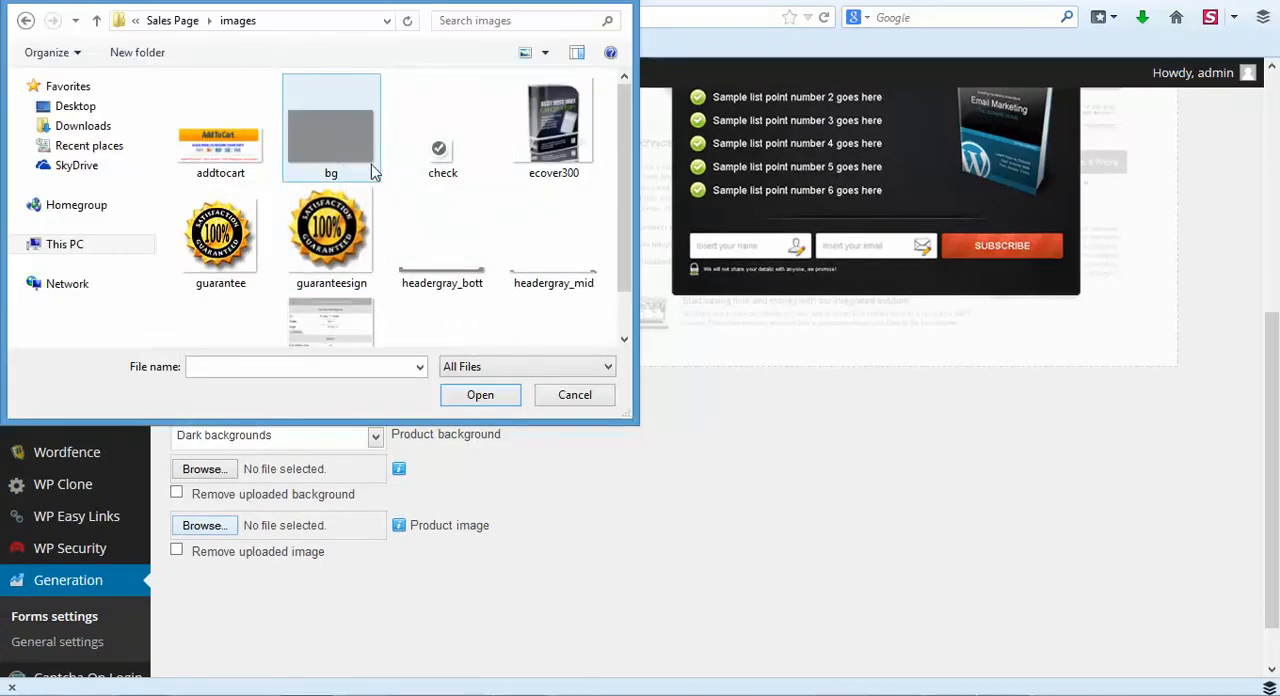
{"action": "left_click", "coordinate": [559, 136]}
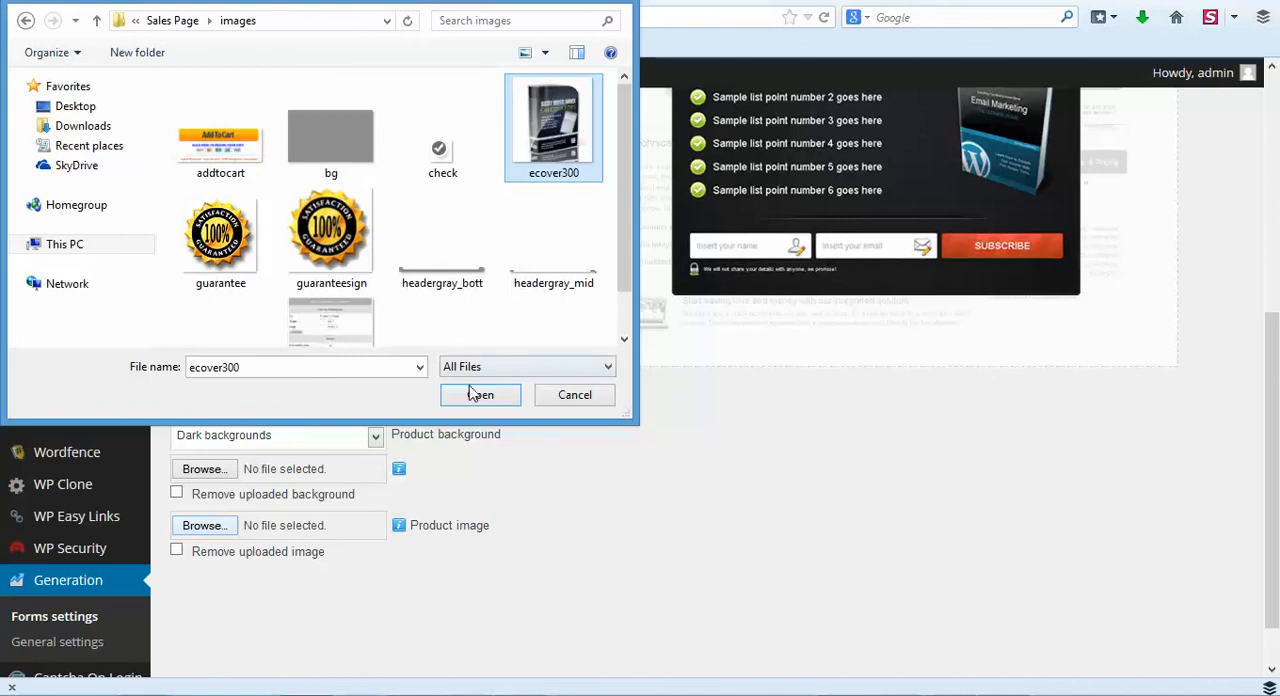
{"action": "left_click", "coordinate": [478, 394]}
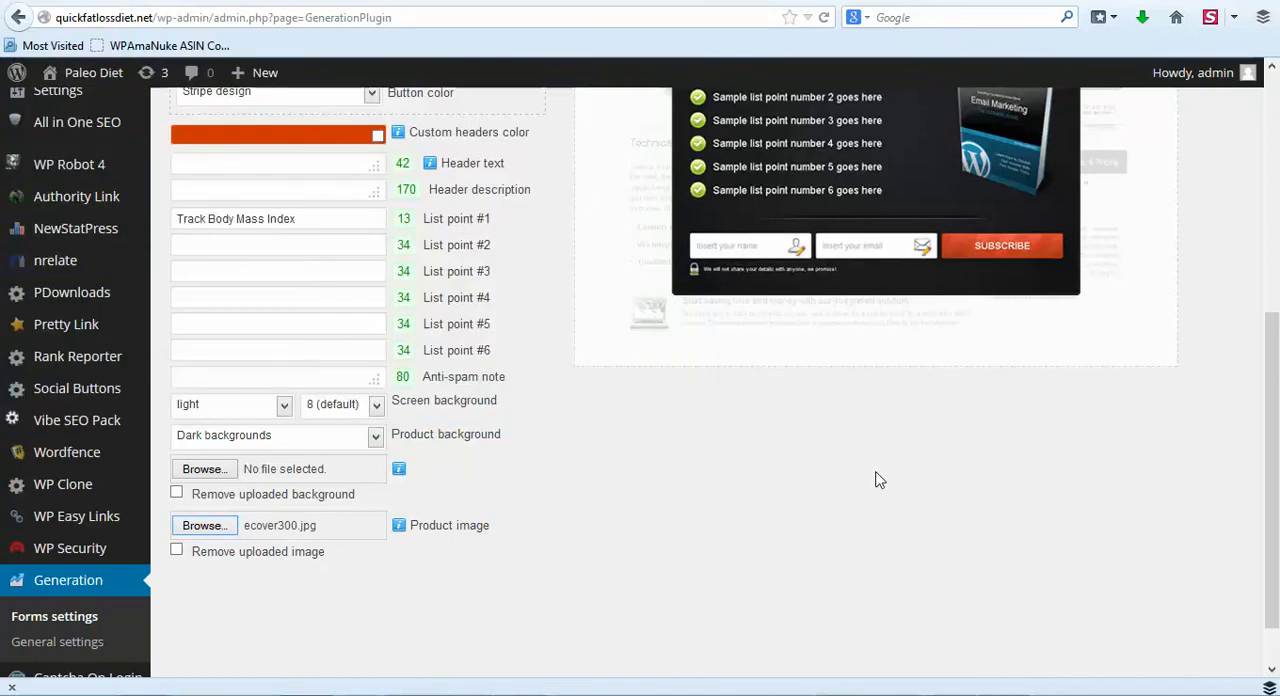
{"action": "scroll", "coordinate": [1014, 488], "scroll_direction": "up", "scroll_amount": 5}
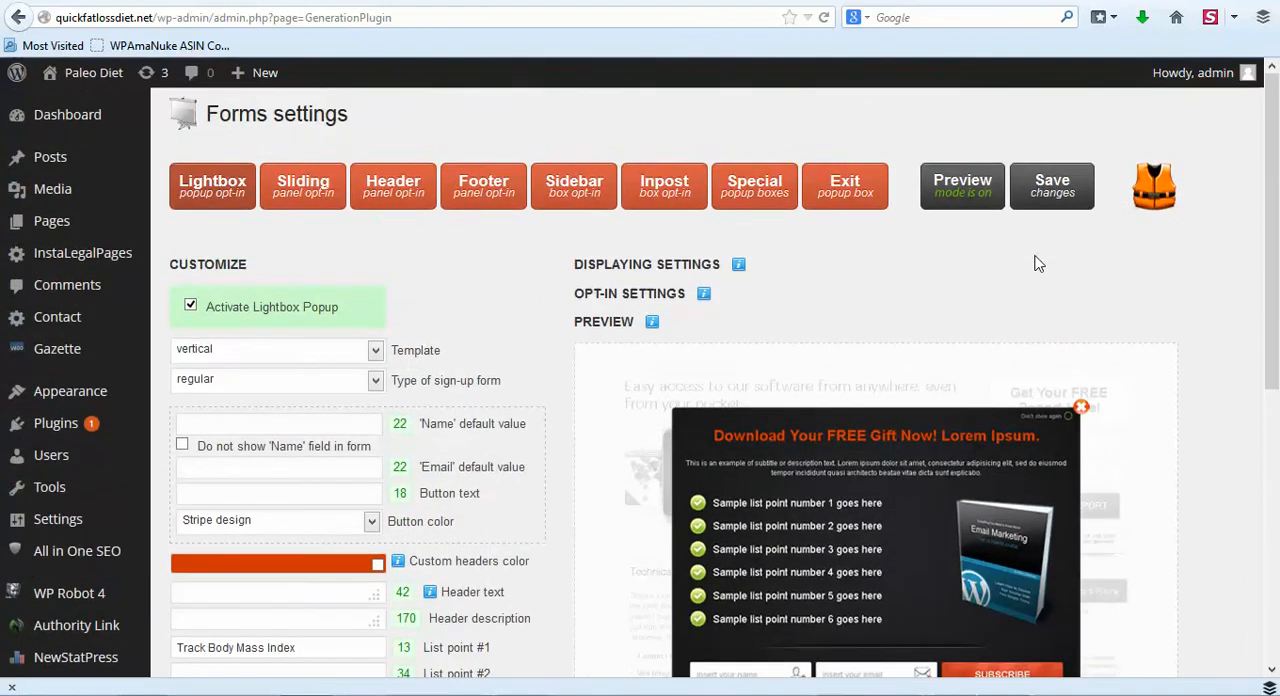
{"action": "left_click", "coordinate": [1050, 200]}
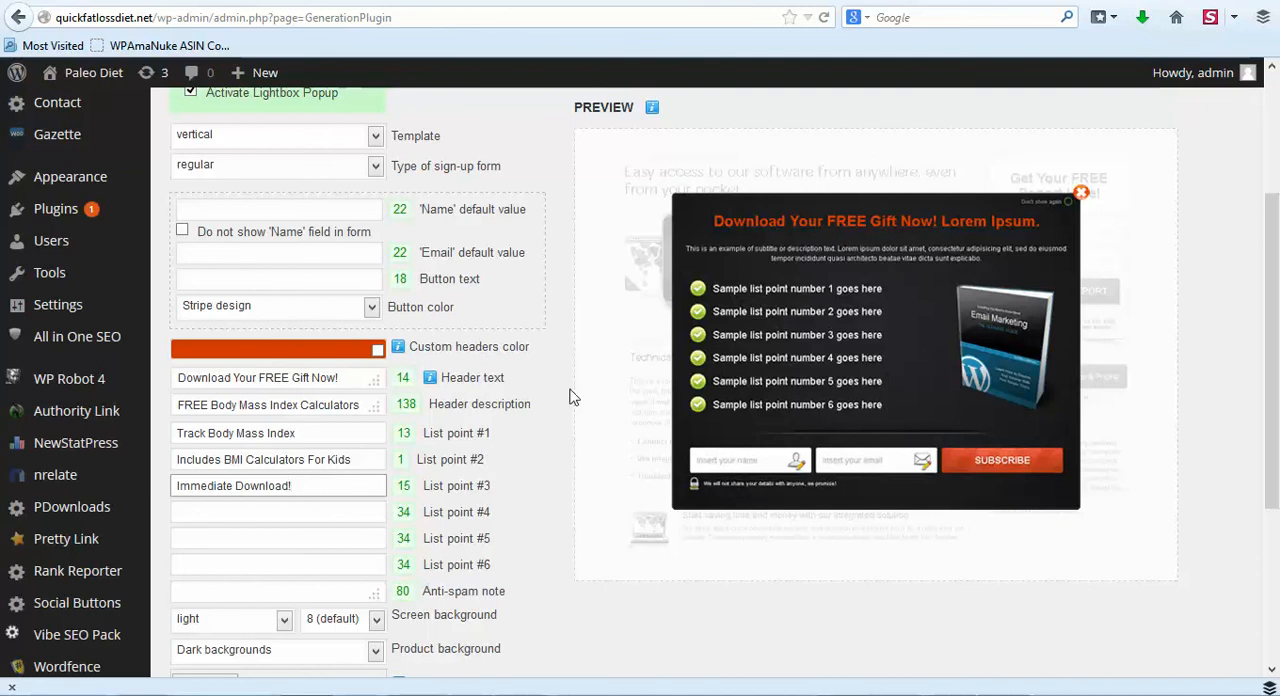
- Save the Lightbox popup's header text, header description and three list points, and check the popup on the live site
{"action": "scroll", "coordinate": [617, 357], "scroll_direction": "up", "scroll_amount": 4}
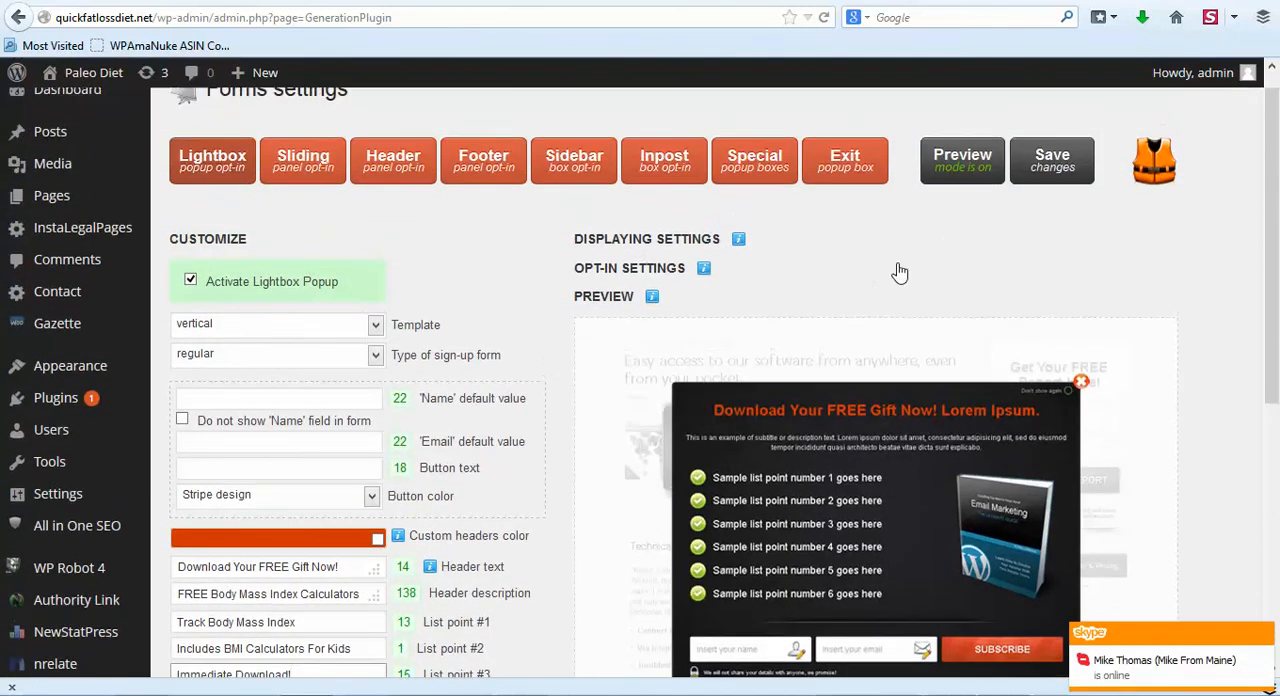
{"action": "scroll", "coordinate": [899, 272], "scroll_direction": "up", "scroll_amount": 1}
{"action": "left_click", "coordinate": [1065, 188]}
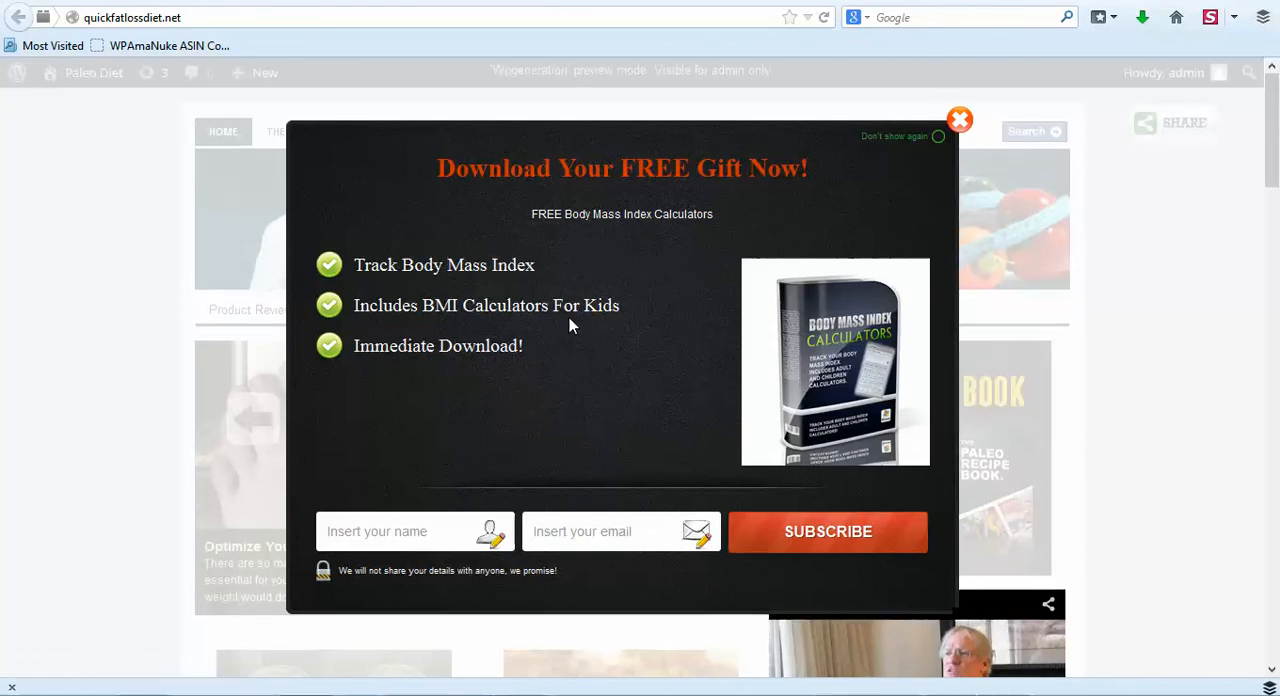
- Go to the Lightbox popup's Opt-in code field, switch to AWeber and open the Quick Fat Loss Diet sign-up form for editing
{"action": "scroll", "coordinate": [569, 317], "scroll_direction": "down", "scroll_amount": 2}
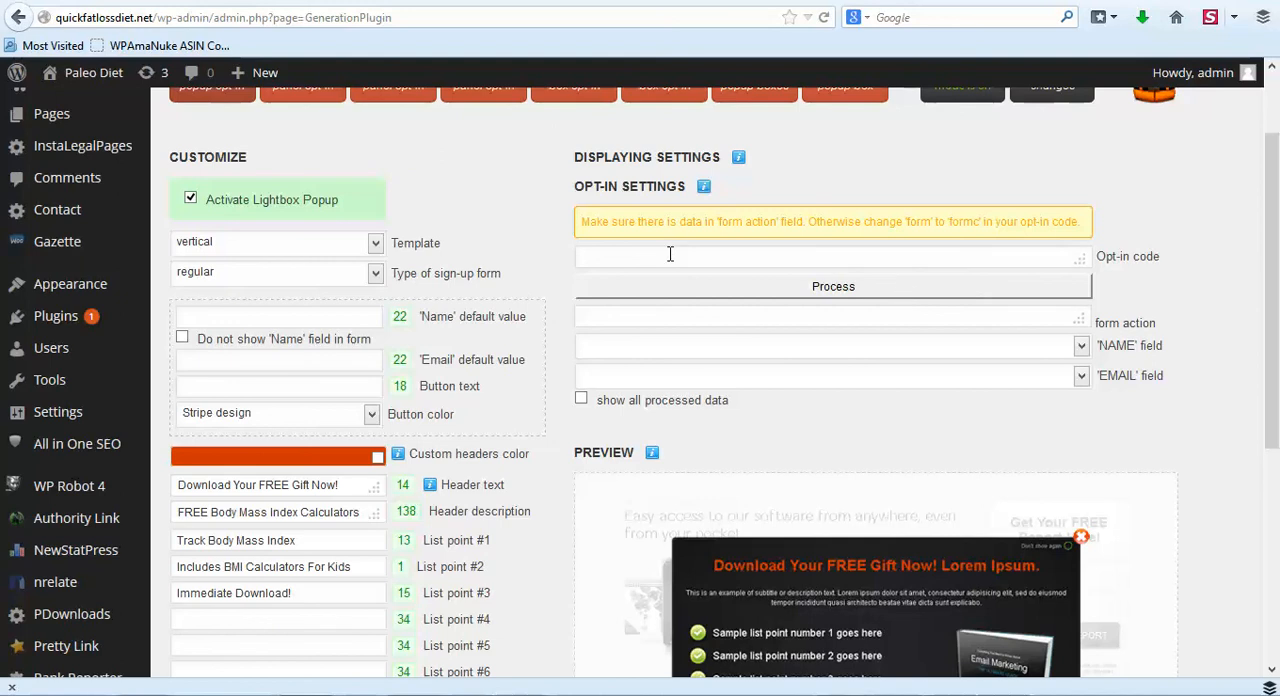
{"action": "left_click", "coordinate": [633, 257]}
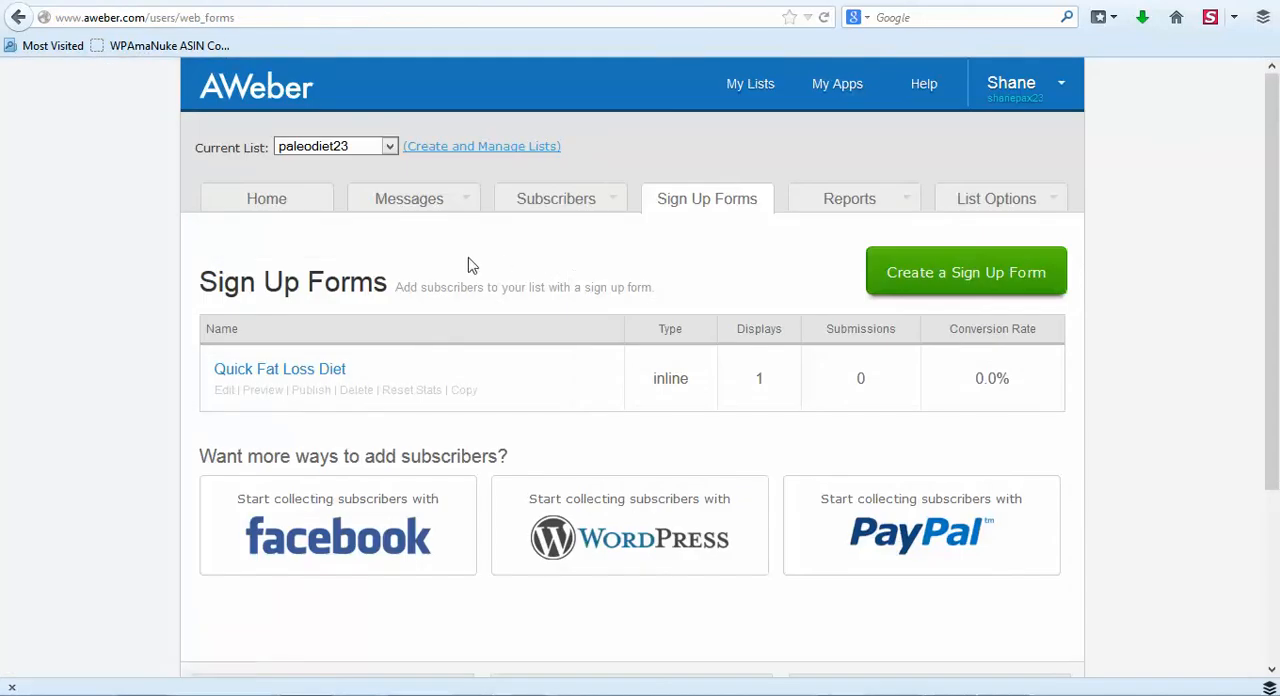
{"action": "left_click", "coordinate": [312, 370]}
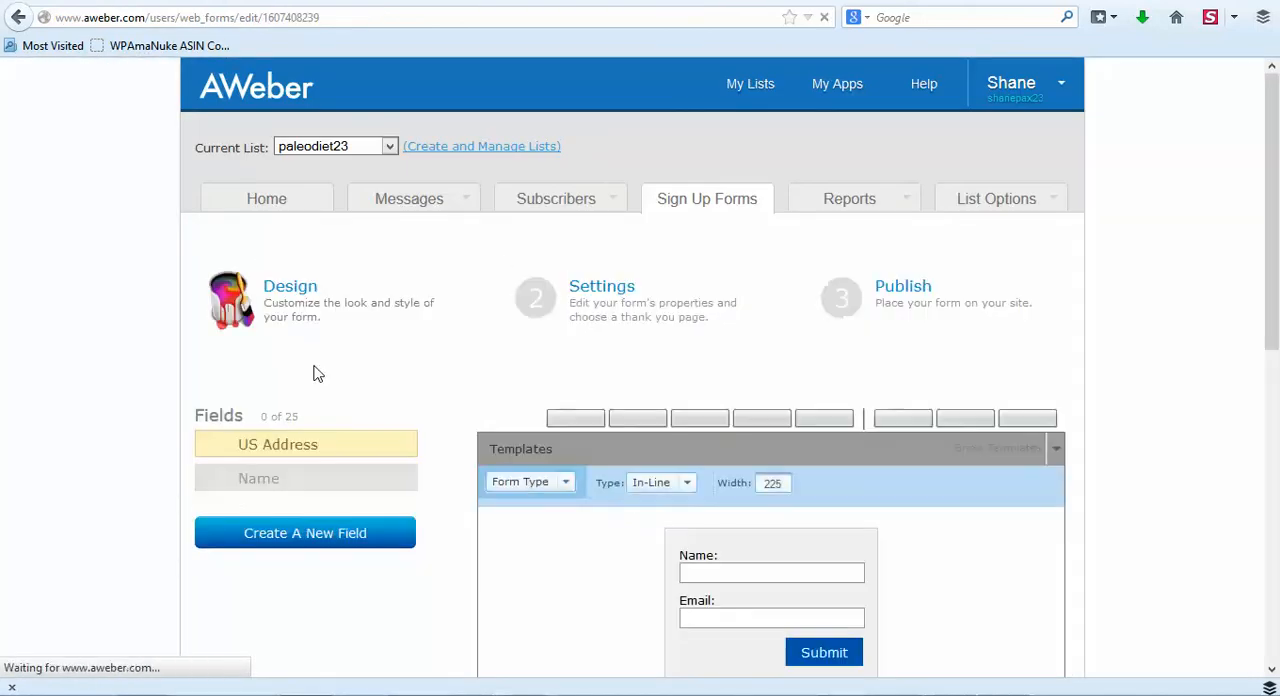
{"action": "scroll", "coordinate": [574, 320], "scroll_direction": "down", "scroll_amount": 2}
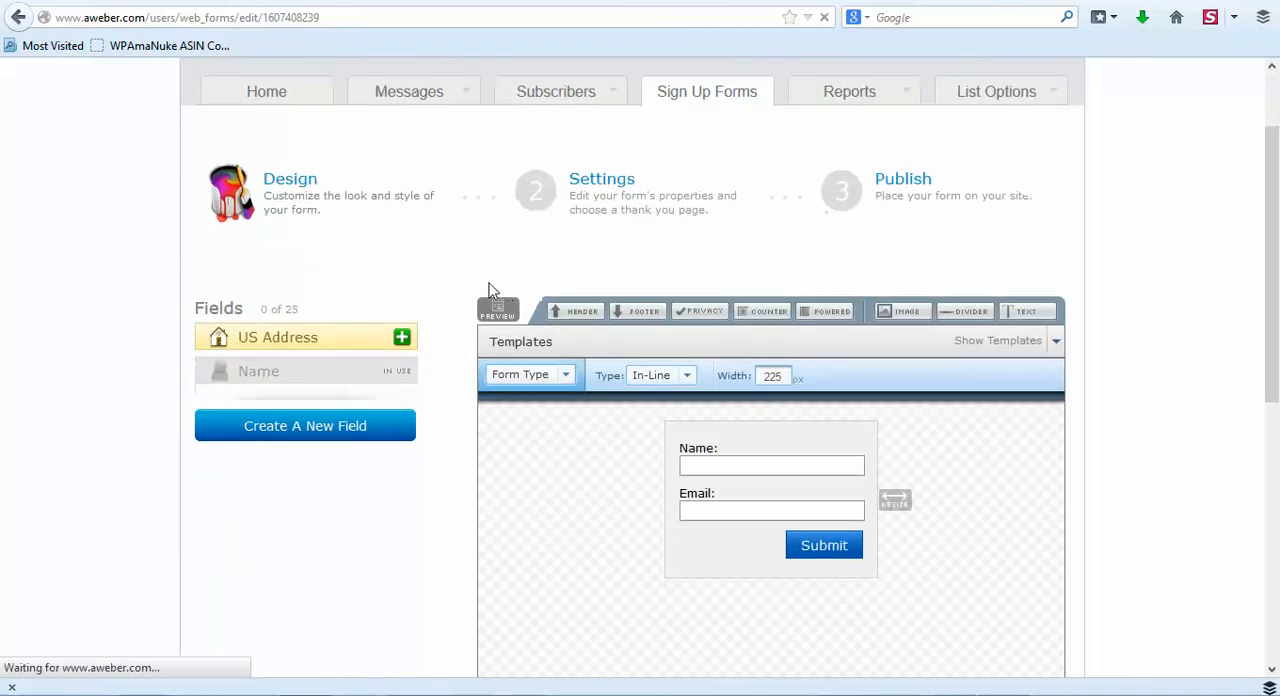
- Go to the sign-up form's Publish stage, choose to install the form yourself and display its Raw HTML Version
{"action": "scroll", "coordinate": [550, 280], "scroll_direction": "up", "scroll_amount": 2}
{"action": "mouse_move", "coordinate": [851, 220]}
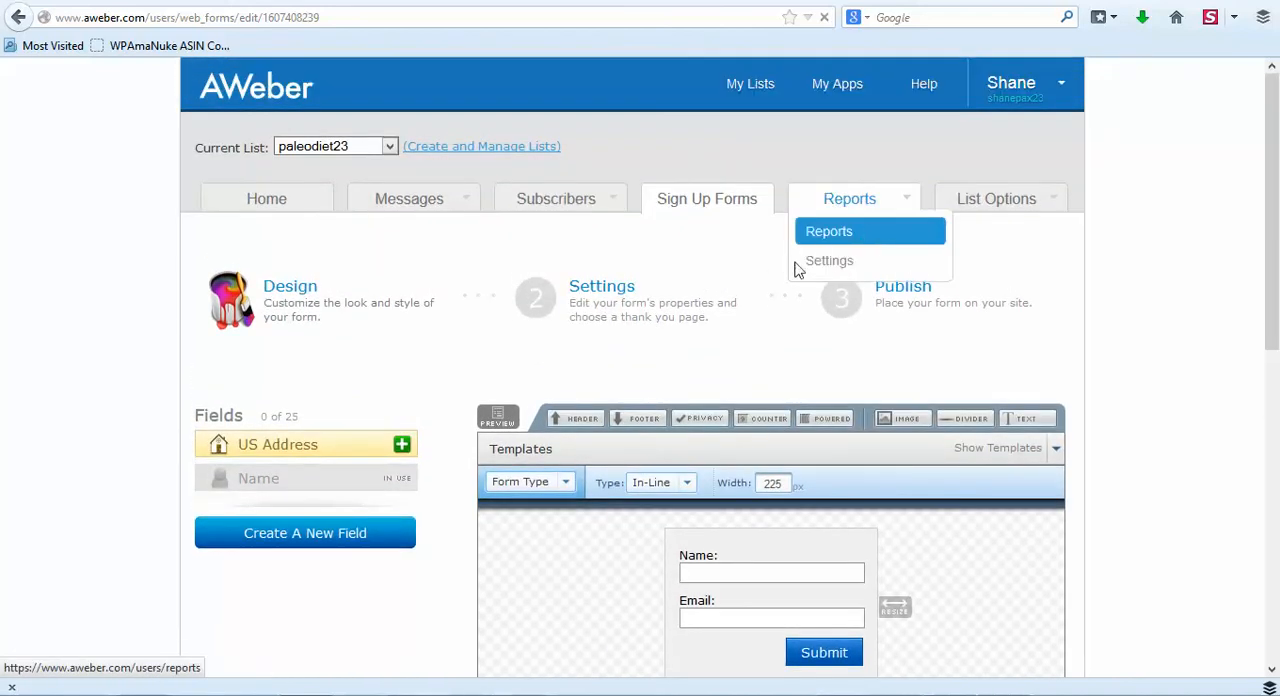
{"action": "left_click", "coordinate": [899, 295]}
{"action": "scroll", "coordinate": [666, 363], "scroll_direction": "down", "scroll_amount": 4}
{"action": "left_click", "coordinate": [526, 295]}
{"action": "left_click", "coordinate": [742, 368]}
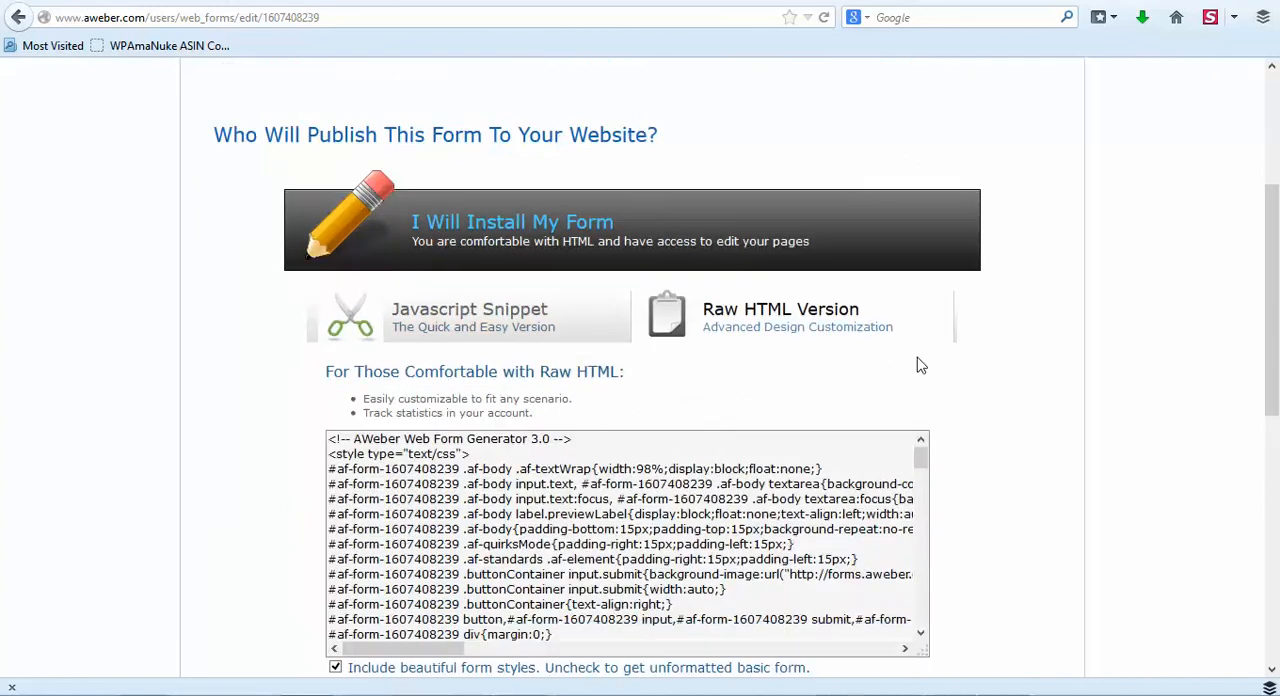
- Exclude the form styles from the raw HTML and copy the entire unformatted form code
{"action": "scroll", "coordinate": [917, 360], "scroll_direction": "down", "scroll_amount": 2}
{"action": "left_click", "coordinate": [535, 420]}
{"action": "scroll", "coordinate": [451, 529], "scroll_direction": "down", "scroll_amount": 4}
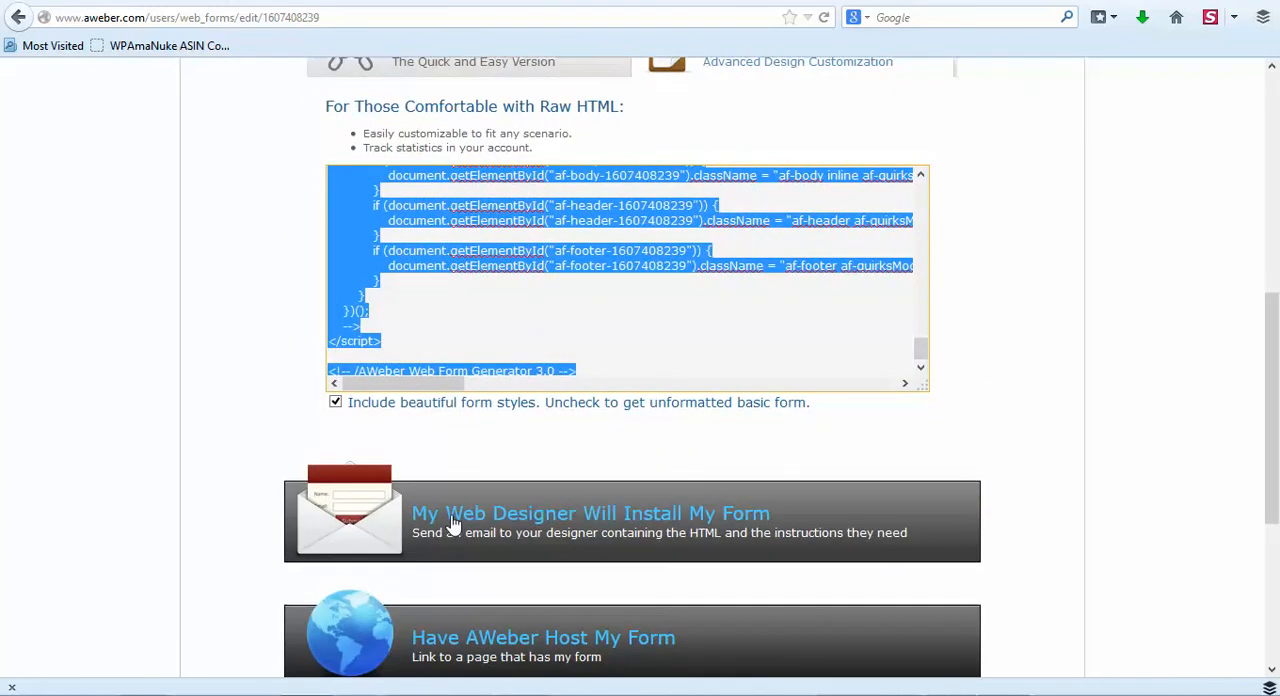
{"action": "left_click", "coordinate": [338, 410]}
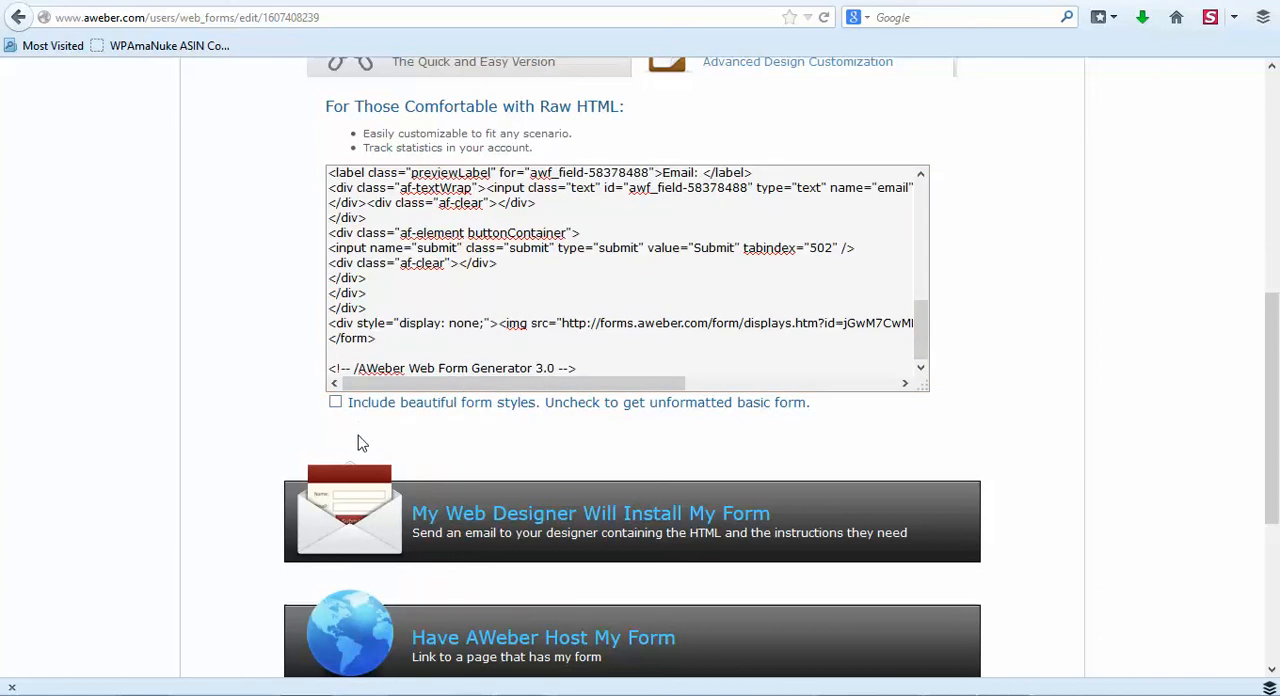
{"action": "left_click", "coordinate": [520, 247]}
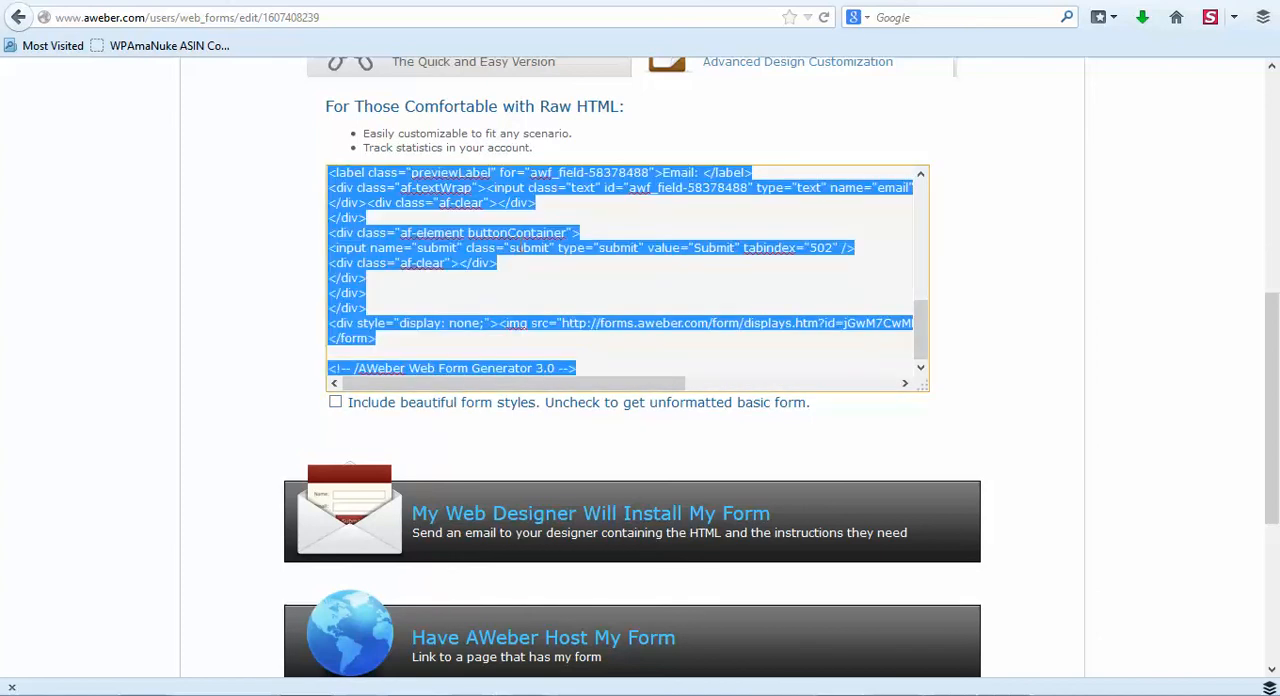
- Return to the Generation plugin's settings, paste the AWeber form code as the Lightbox popup's Opt-in code and process it
{"action": "left_click", "coordinate": [748, 1]}
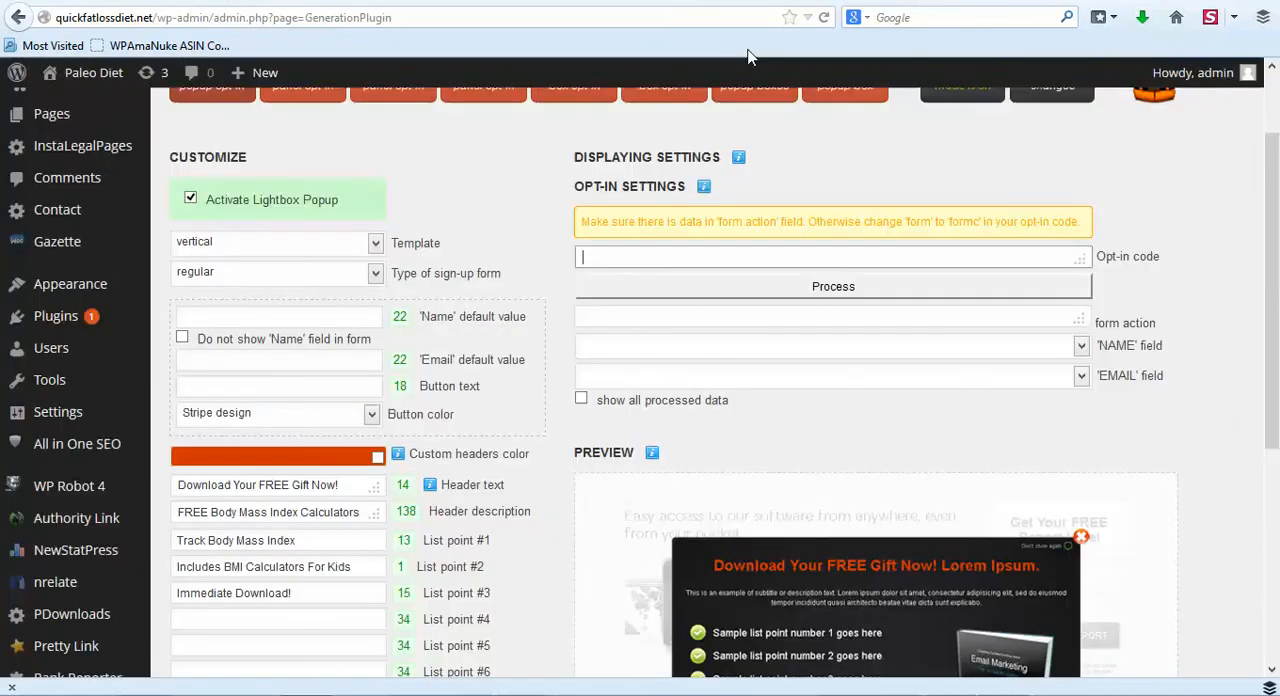
{"action": "left_click", "coordinate": [772, 256]}
{"action": "key", "text": "ctrl+v"}
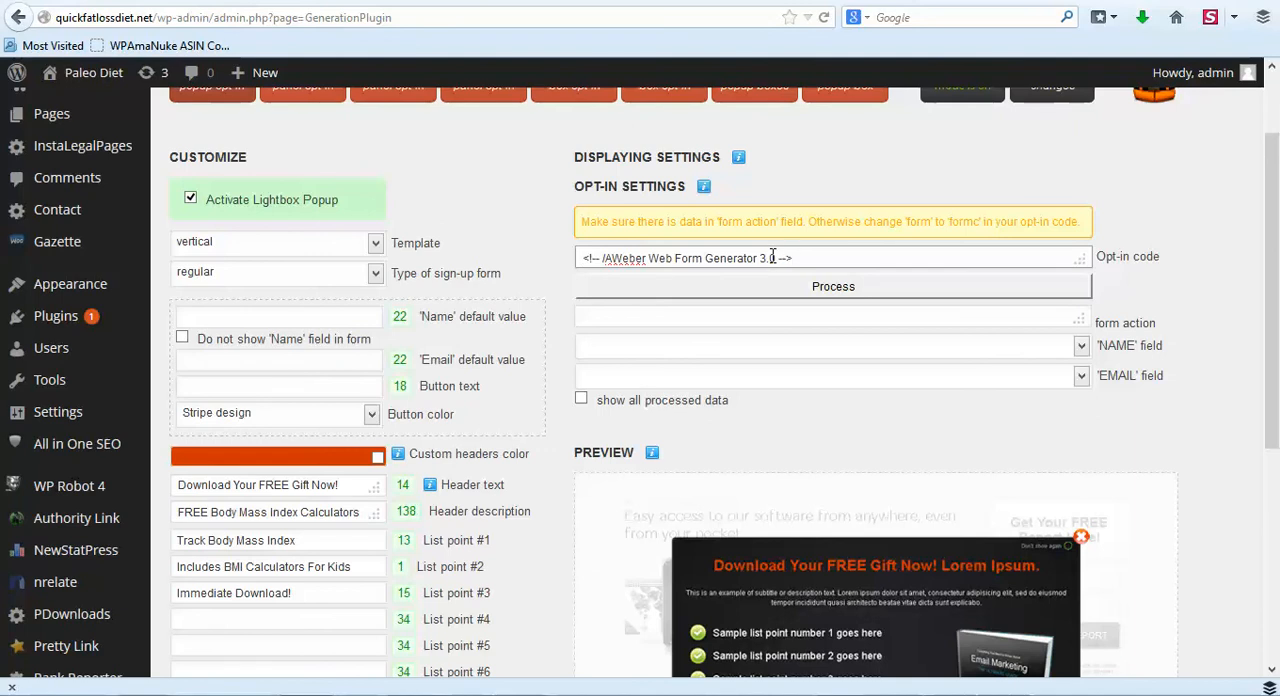
{"action": "left_click", "coordinate": [790, 287]}
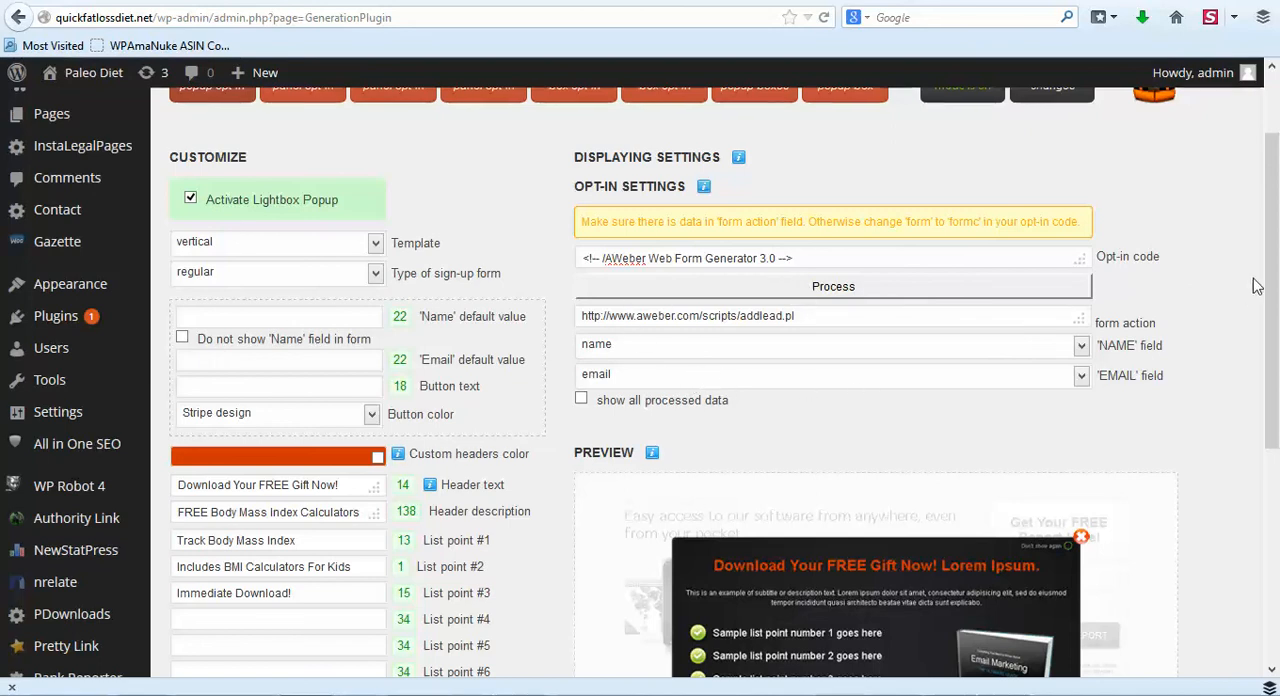
- Save the Lightbox popup's opt-in settings and check the popup on the live site
{"action": "scroll", "coordinate": [1225, 275], "scroll_direction": "up", "scroll_amount": 1}
{"action": "scroll", "coordinate": [1225, 275], "scroll_direction": "up", "scroll_amount": 2}
{"action": "left_click", "coordinate": [1058, 190]}
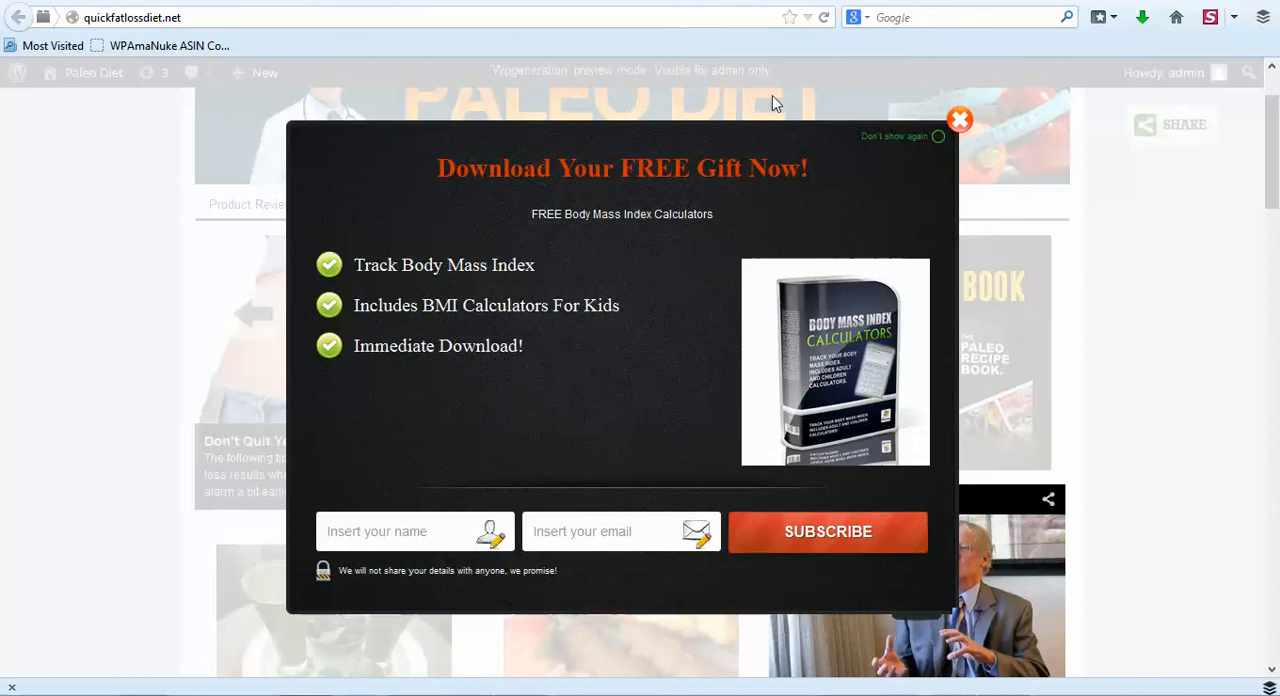
- Return to the plugin's Forms settings and look over the Header panel opt-in's customization options and preview
{"action": "key", "text": "ctrl+shift+Tab"}
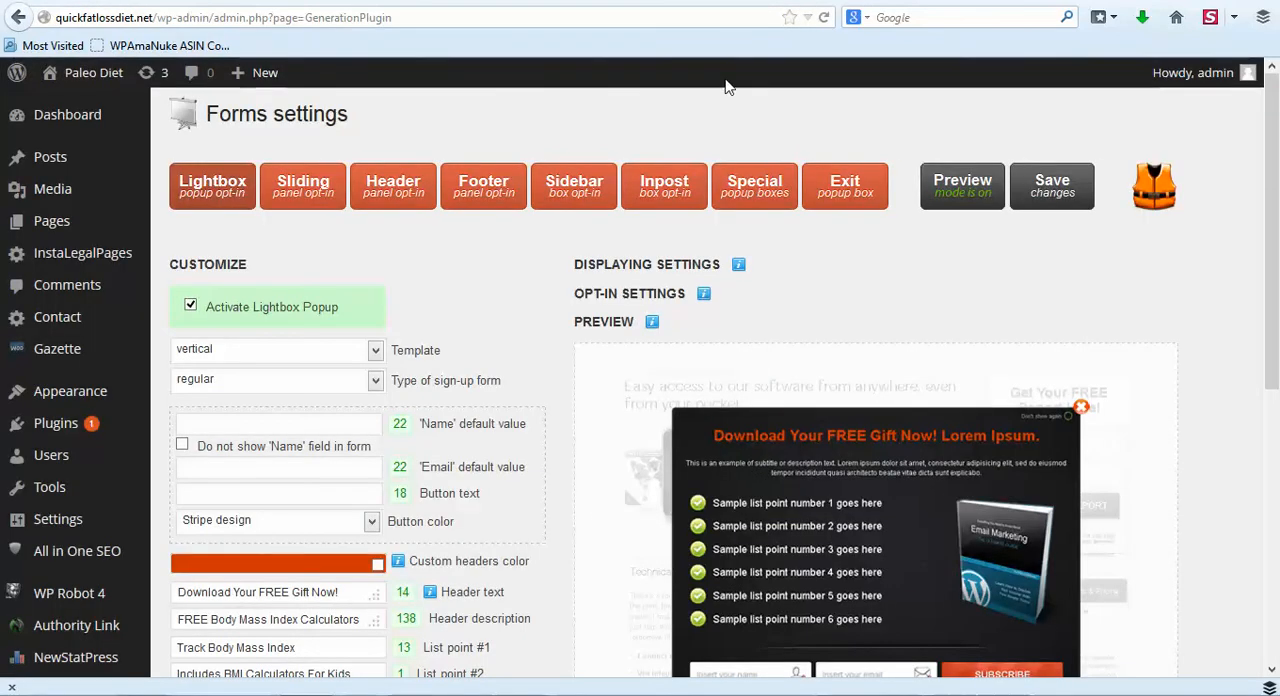
{"action": "left_click", "coordinate": [401, 196]}
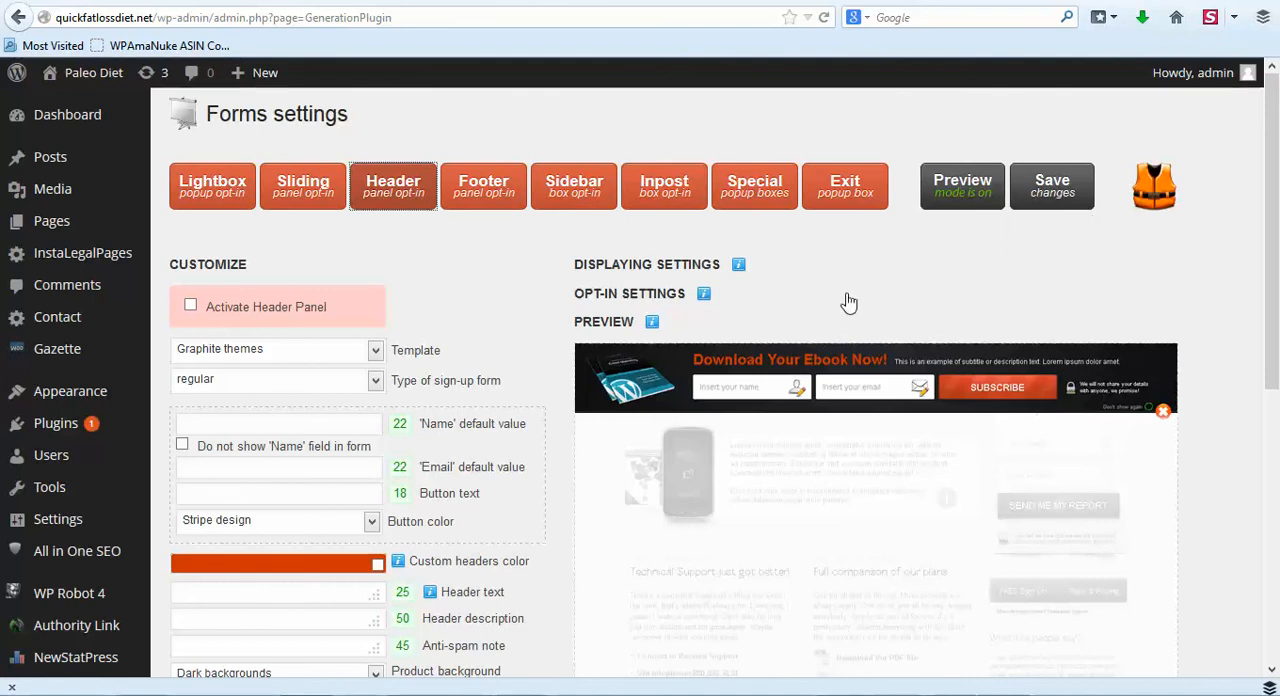
{"action": "scroll", "coordinate": [518, 328], "scroll_direction": "down", "scroll_amount": 2}
{"action": "scroll", "coordinate": [533, 350], "scroll_direction": "down", "scroll_amount": 2}
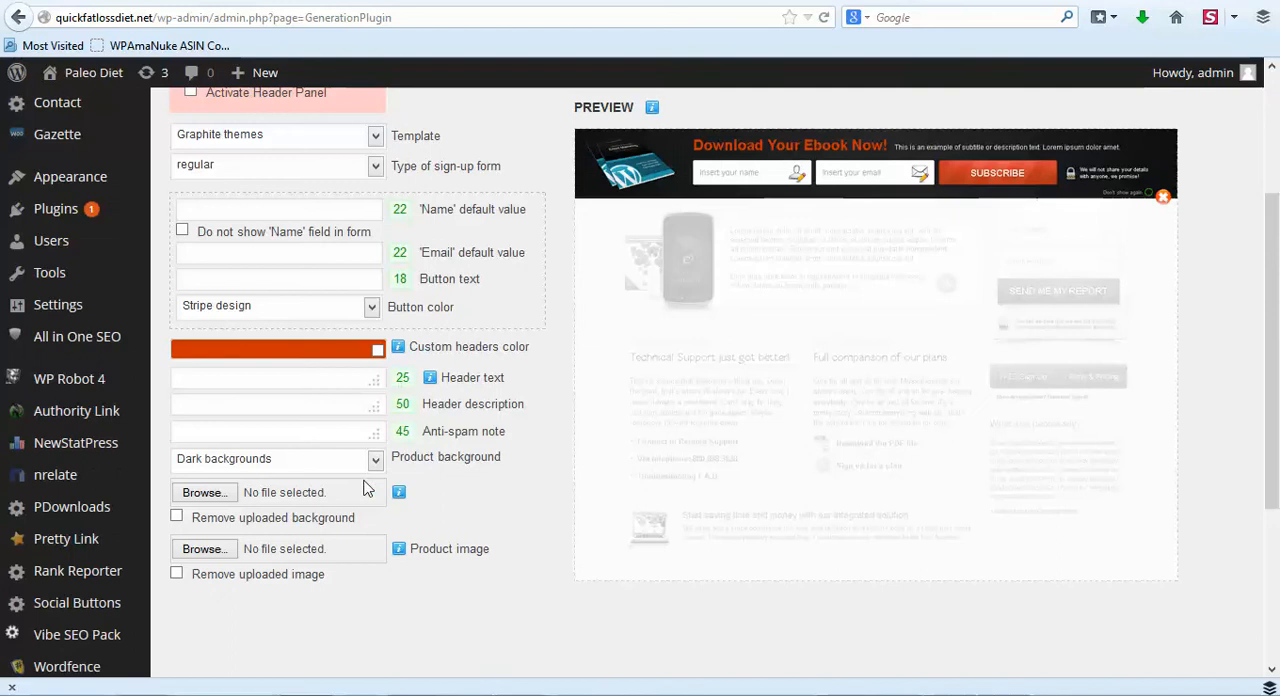
{"action": "scroll", "coordinate": [511, 351], "scroll_direction": "up", "scroll_amount": 4}
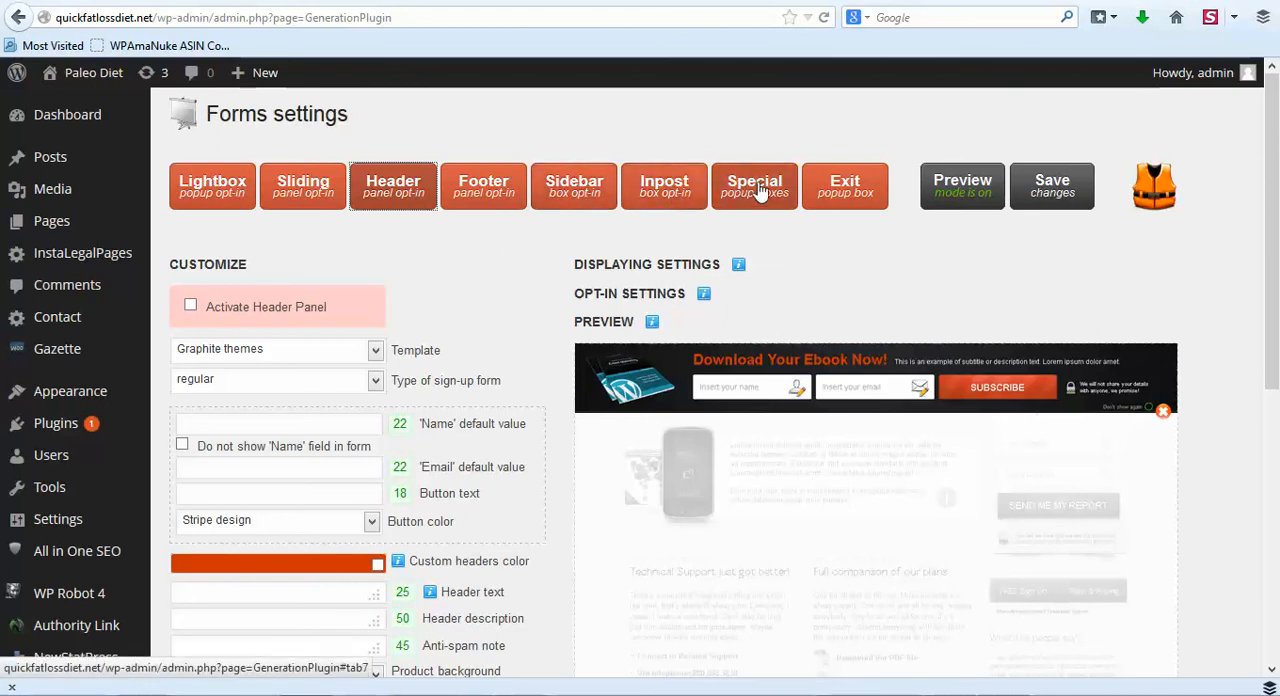
{"action": "scroll", "coordinate": [491, 271], "scroll_direction": "down", "scroll_amount": 3}
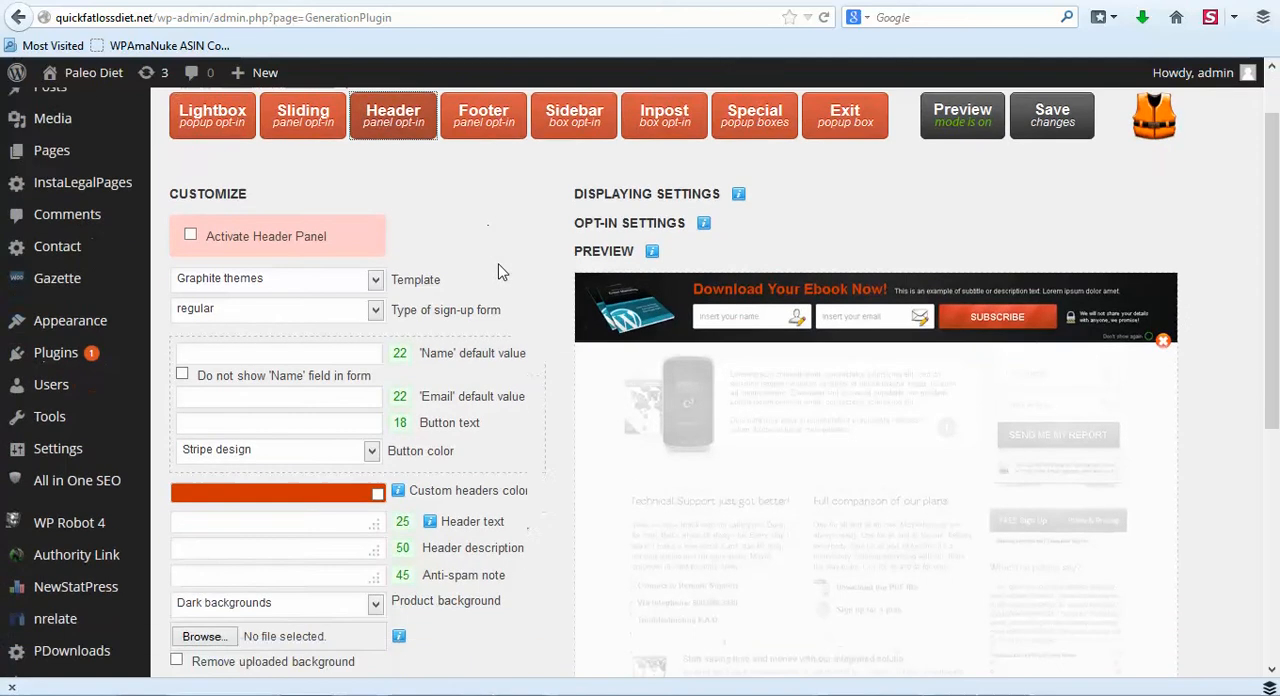
{"action": "scroll", "coordinate": [509, 263], "scroll_direction": "up", "scroll_amount": 3}
{"action": "scroll", "coordinate": [480, 265], "scroll_direction": "down", "scroll_amount": 2}
{"action": "scroll", "coordinate": [514, 257], "scroll_direction": "up", "scroll_amount": 2}
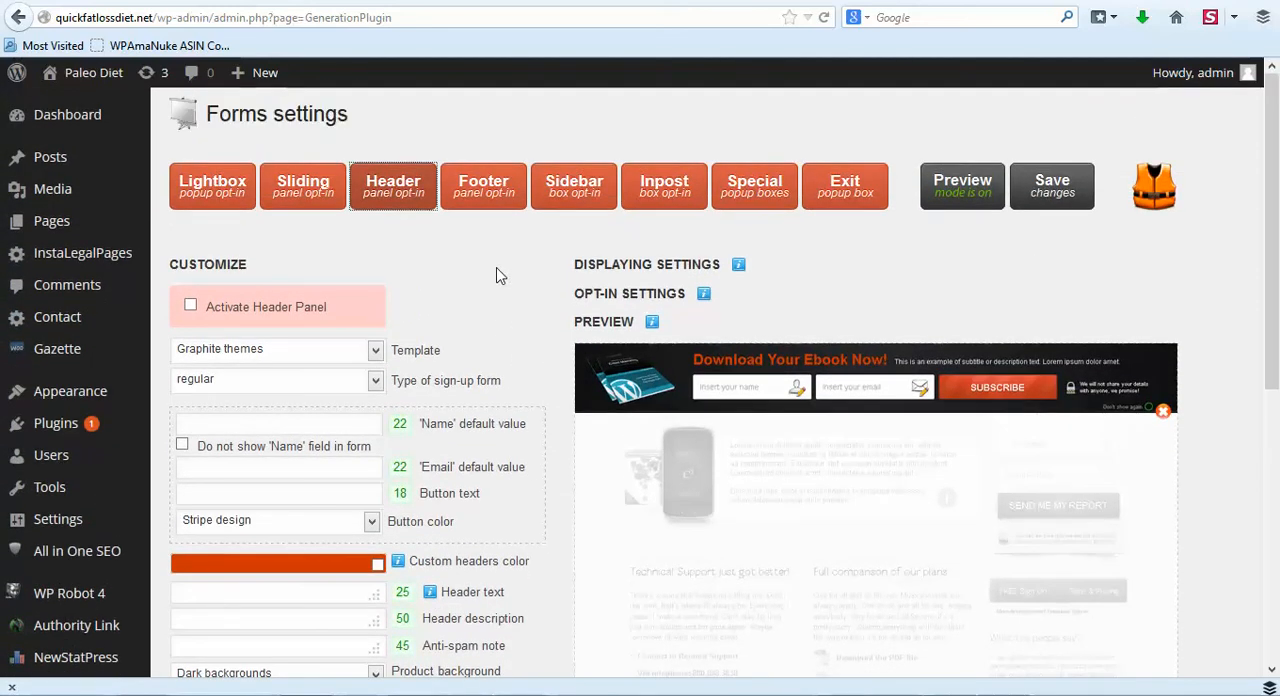